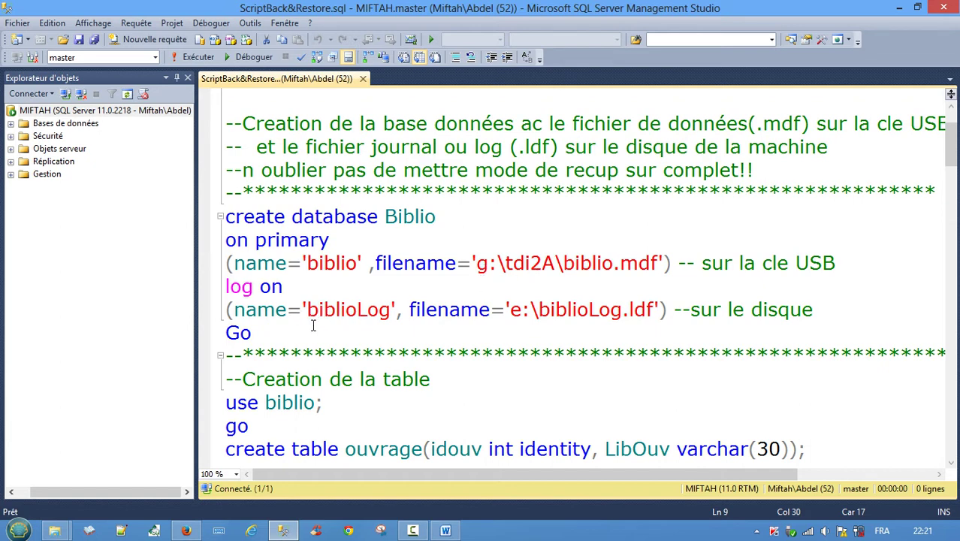
# - Execute the create database Biblio script with its biblio.mdf and biblioLog.ldf files, and refresh the server's database list
pyautogui.moveTo(261, 333); pyautogui.dragTo(226, 216)
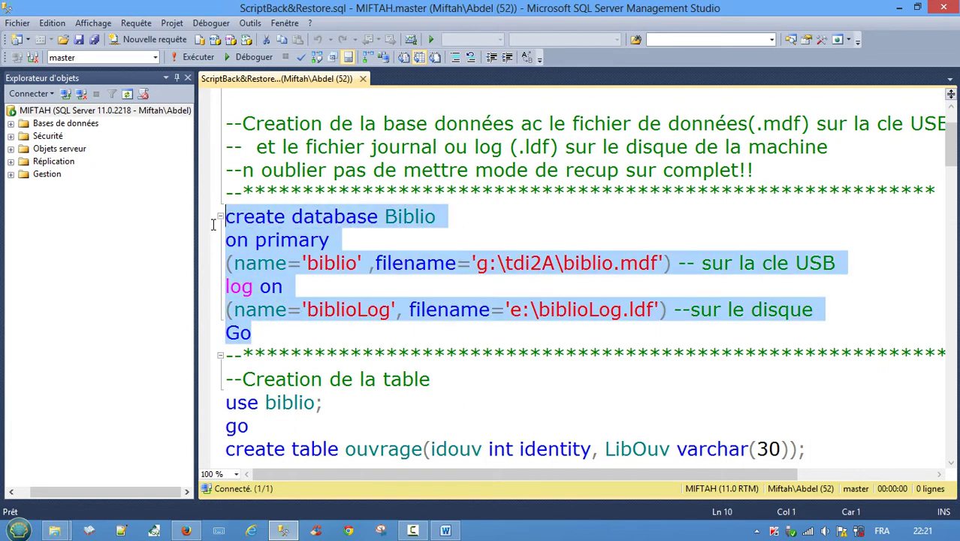
pyautogui.click(201, 57)
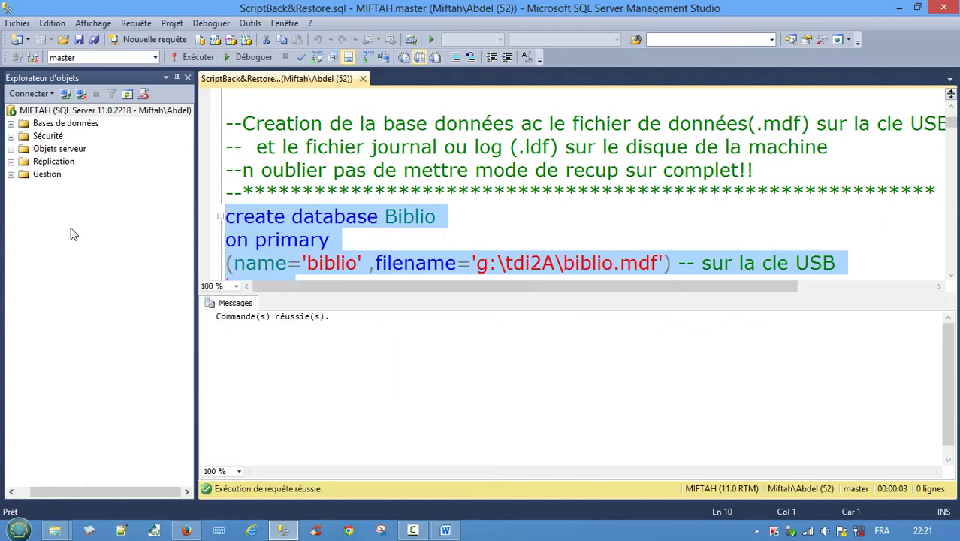
pyautogui.click(11, 123)
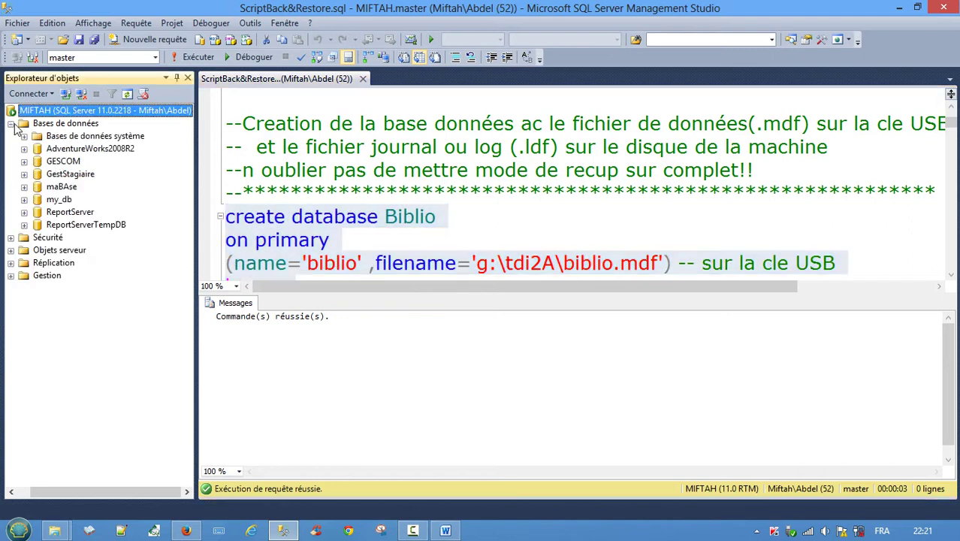
pyautogui.click(75, 126)
pyautogui.click(127, 94)
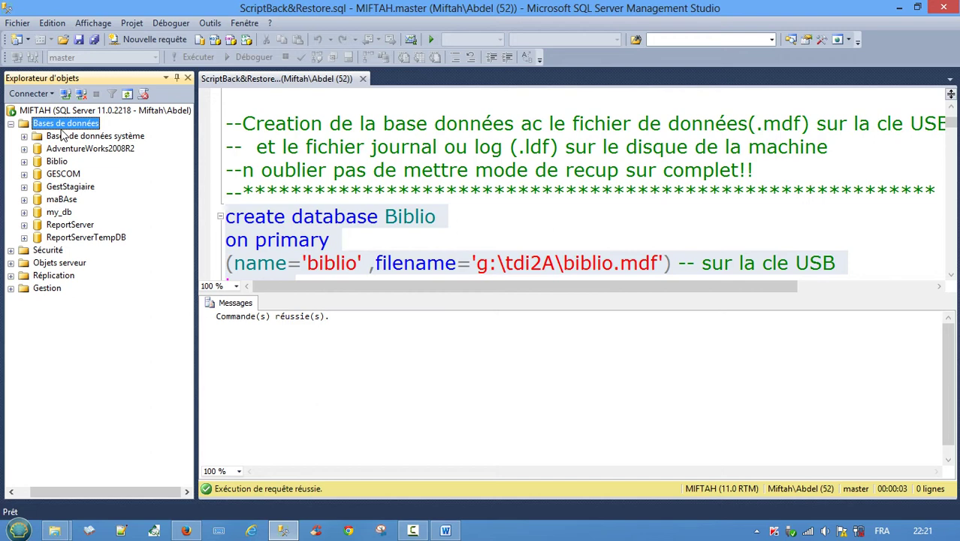
# - Set the Biblio database's recovery mode to Complet in its properties and apply it
pyautogui.click(59, 161)
pyautogui.rightClick(62, 159)
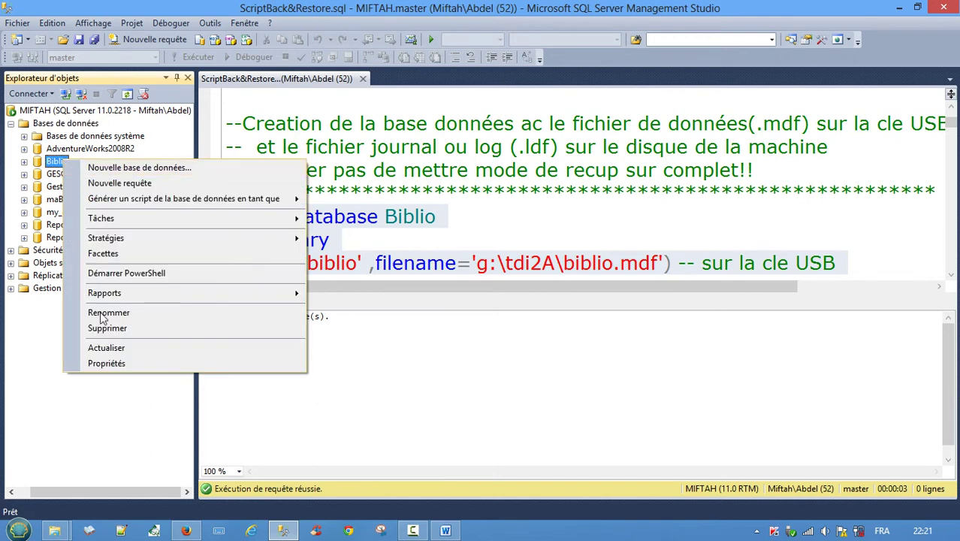
pyautogui.click(106, 364)
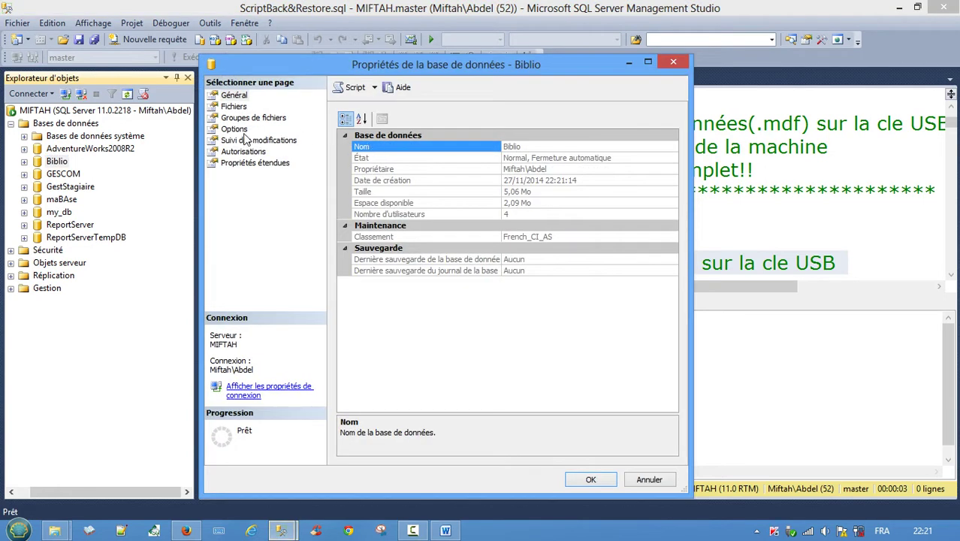
pyautogui.click(235, 130)
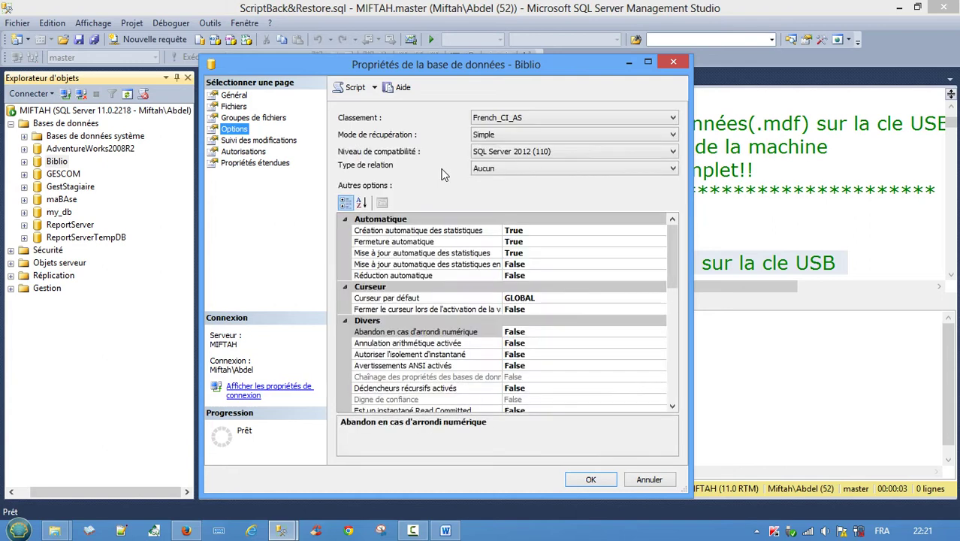
pyautogui.click(486, 137)
pyautogui.click(487, 147)
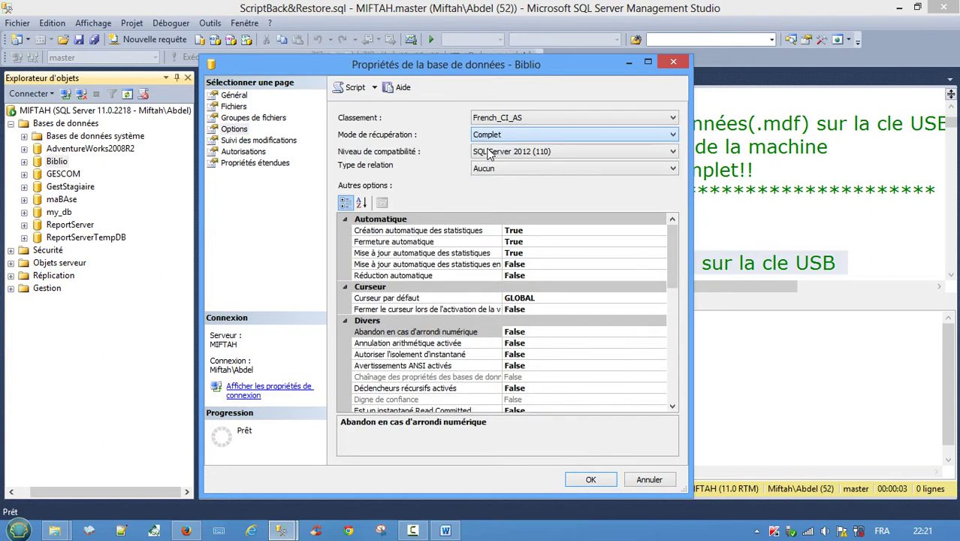
pyautogui.click(590, 481)
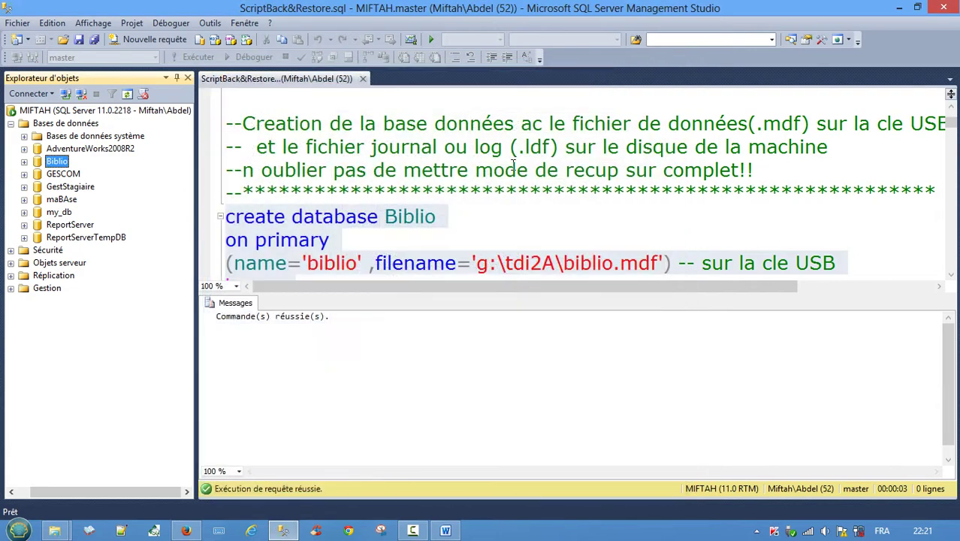
# - Make Biblio the active database for the query script instead of master
pyautogui.click(389, 203)
pyautogui.scroll(-2, 386, 204)
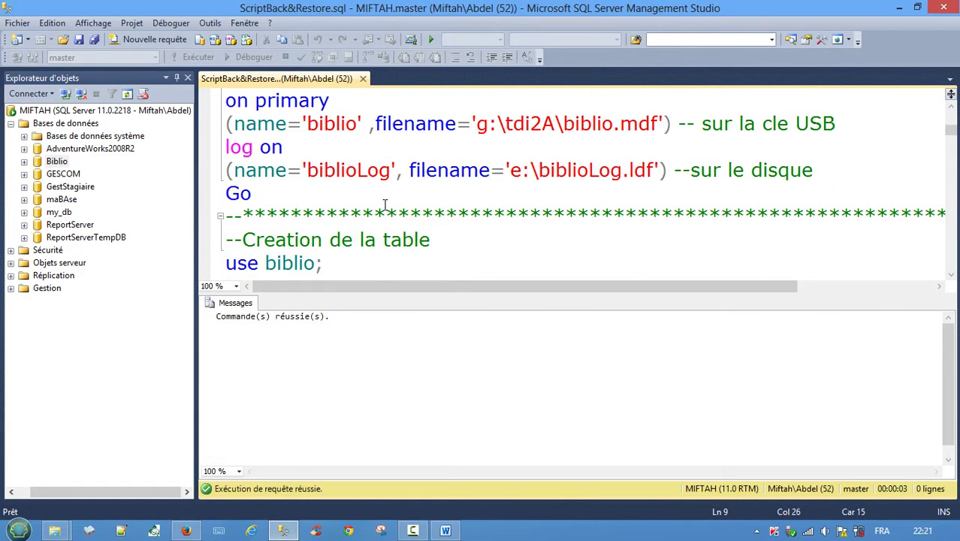
pyautogui.scroll(-1, 379, 225)
pyautogui.scroll(-1, 353, 251)
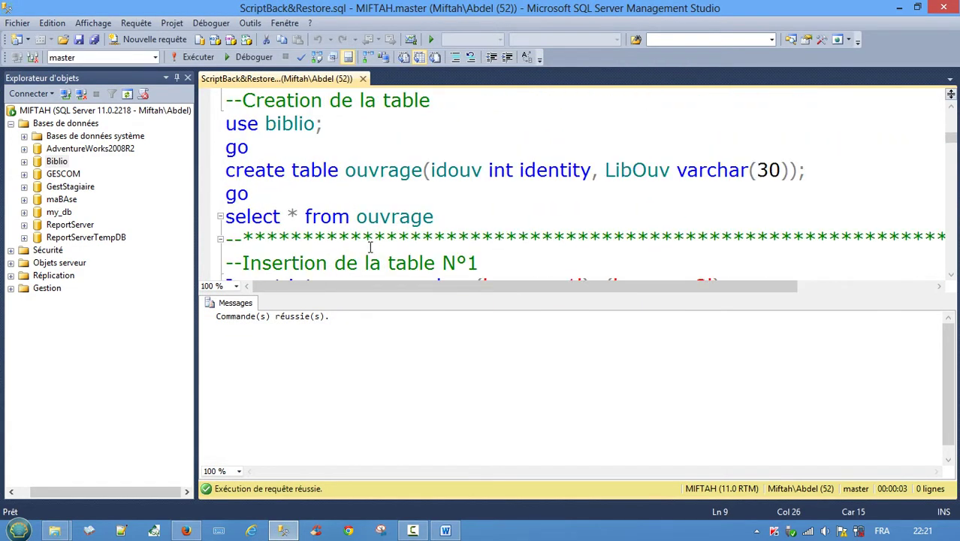
pyautogui.moveTo(434, 217); pyautogui.dragTo(212, 103)
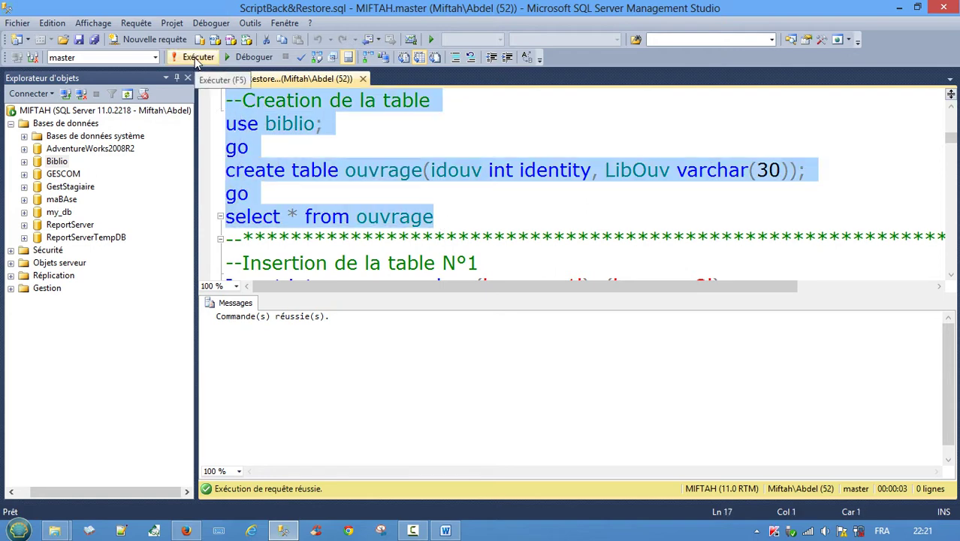
pyautogui.click(421, 172)
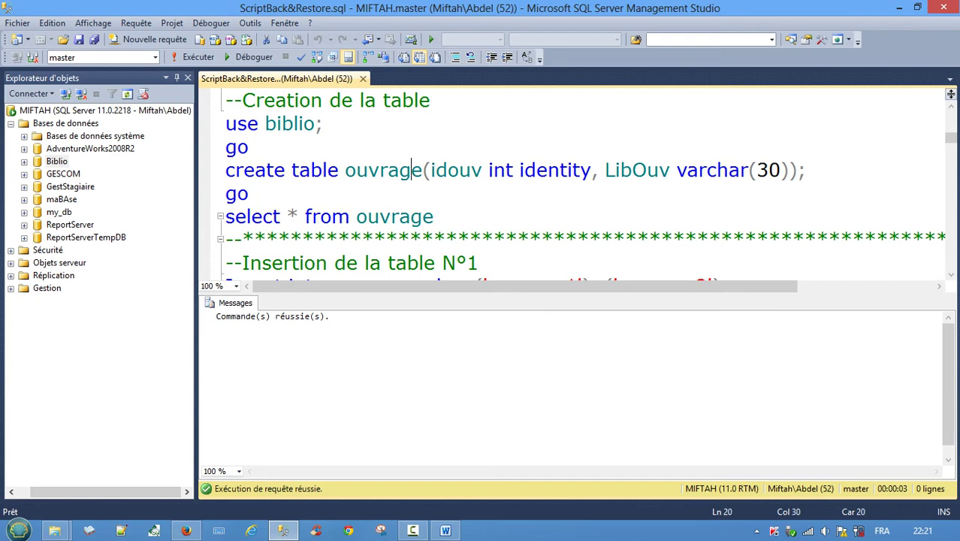
pyautogui.scroll(1, 952, 118)
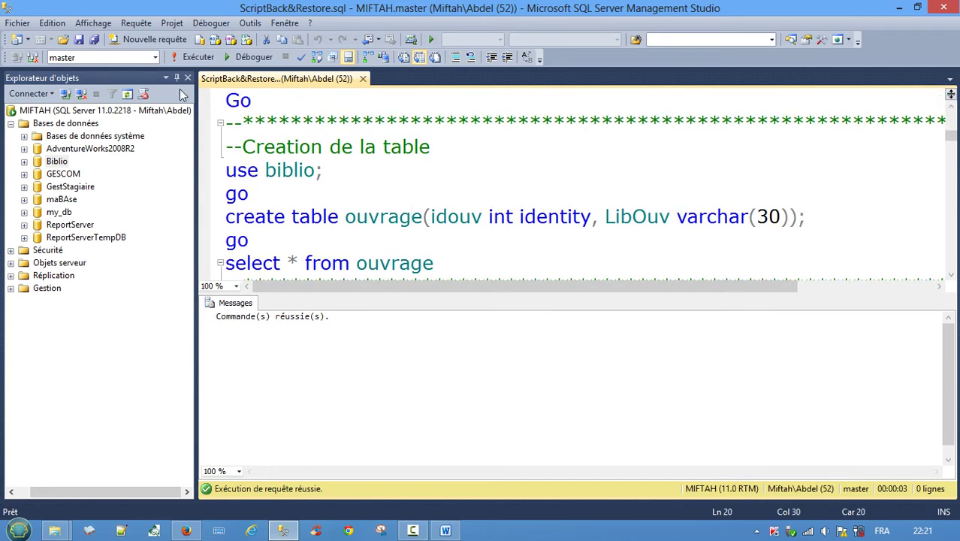
pyautogui.click(155, 58)
pyautogui.click(99, 82)
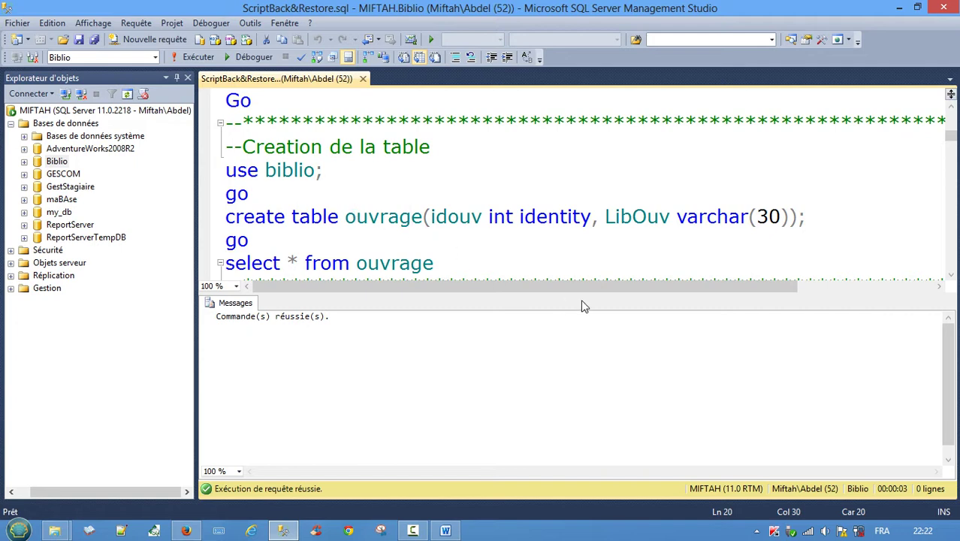
# - Enlarge the script area slightly and execute the block that creates the ouvrage table with idouv and LibOuv and reads it
pyautogui.moveTo(582, 322); pyautogui.dragTo(582, 352)
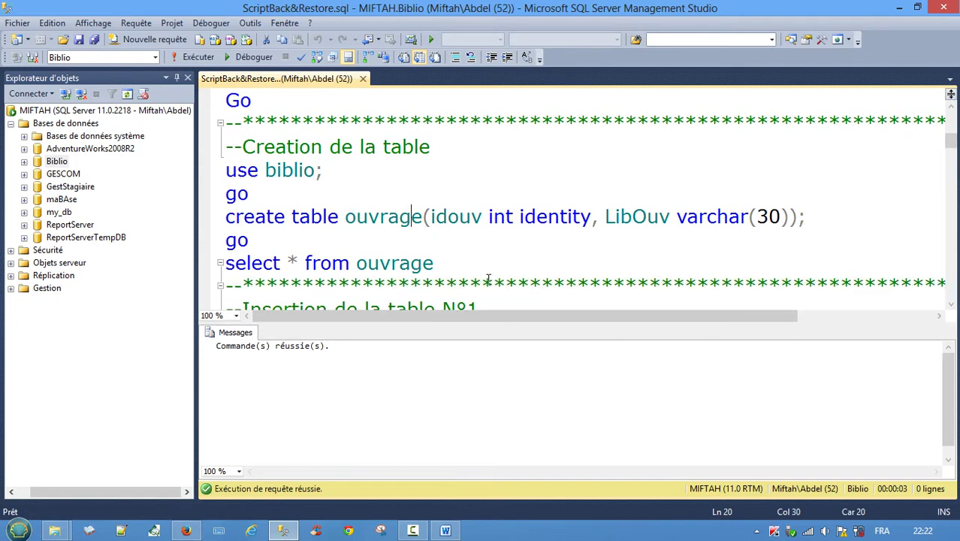
pyautogui.moveTo(434, 263); pyautogui.dragTo(207, 157)
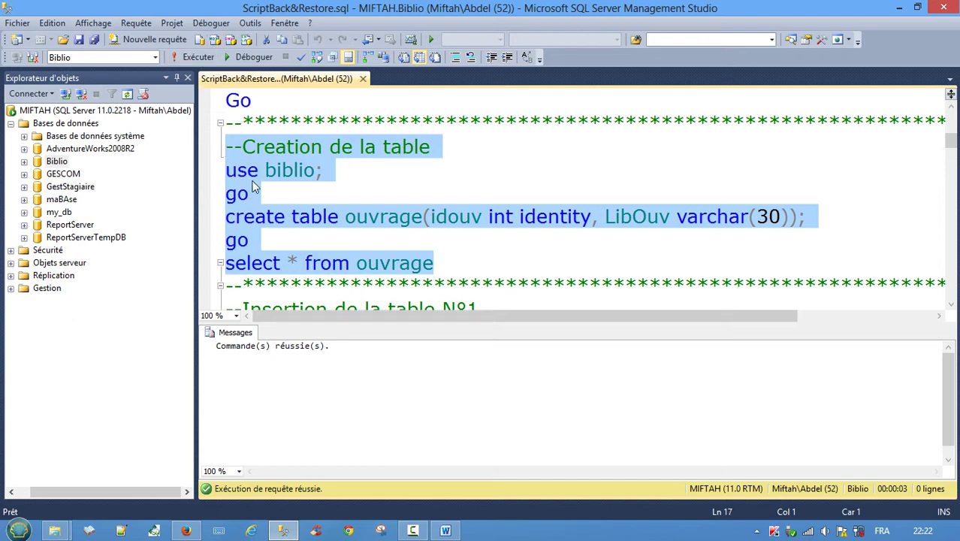
pyautogui.click(192, 59)
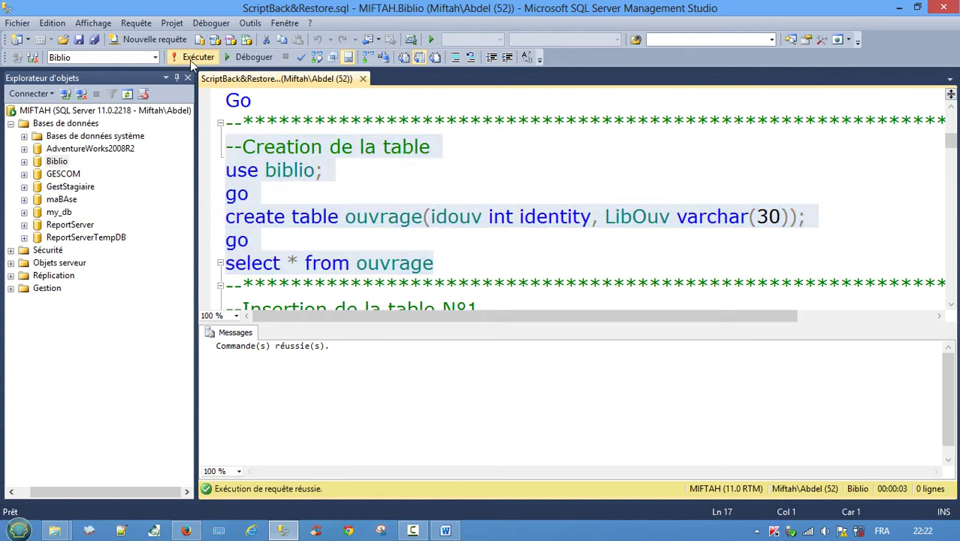
pyautogui.click(309, 239)
# - Execute the block that inserts ouvrage1 and ouvrage2, makes a full backup to e:\SCBiblio.bak and reads the ouvrage table
pyautogui.scroll(-2, 309, 238)
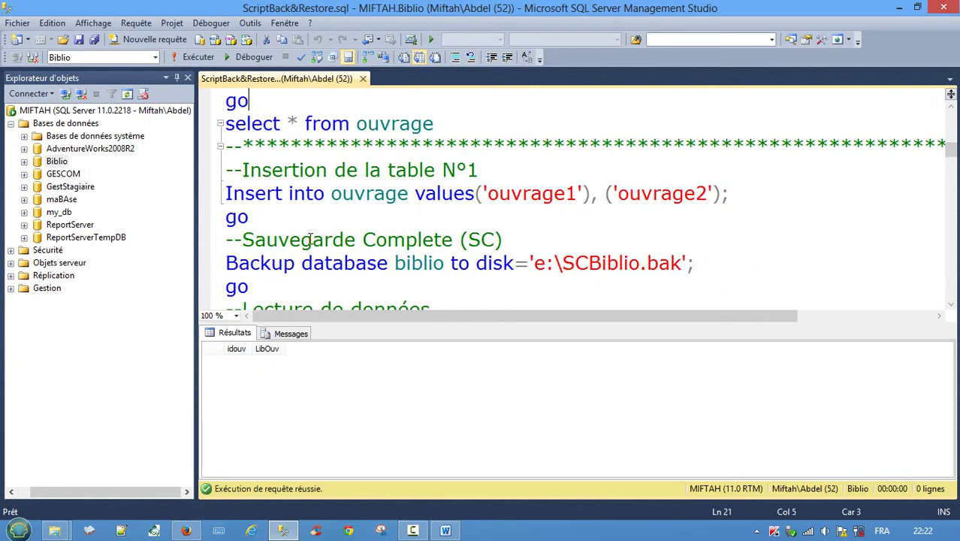
pyautogui.scroll(-1, 309, 238)
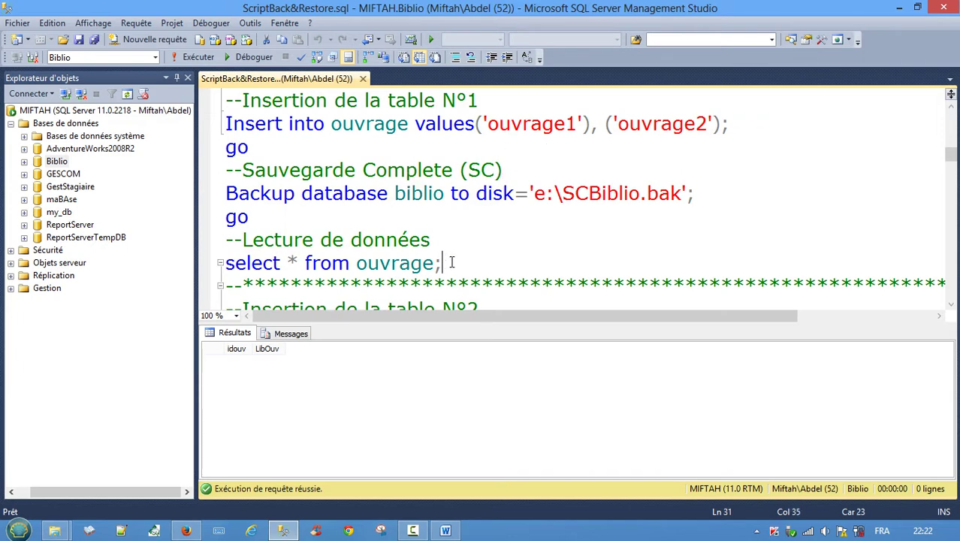
pyautogui.moveTo(445, 263); pyautogui.dragTo(174, 96)
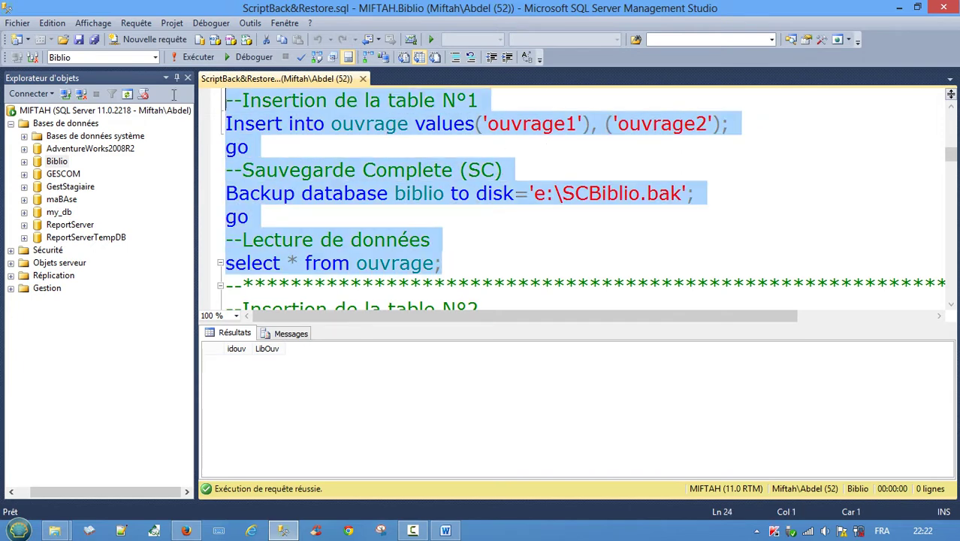
pyautogui.click(193, 57)
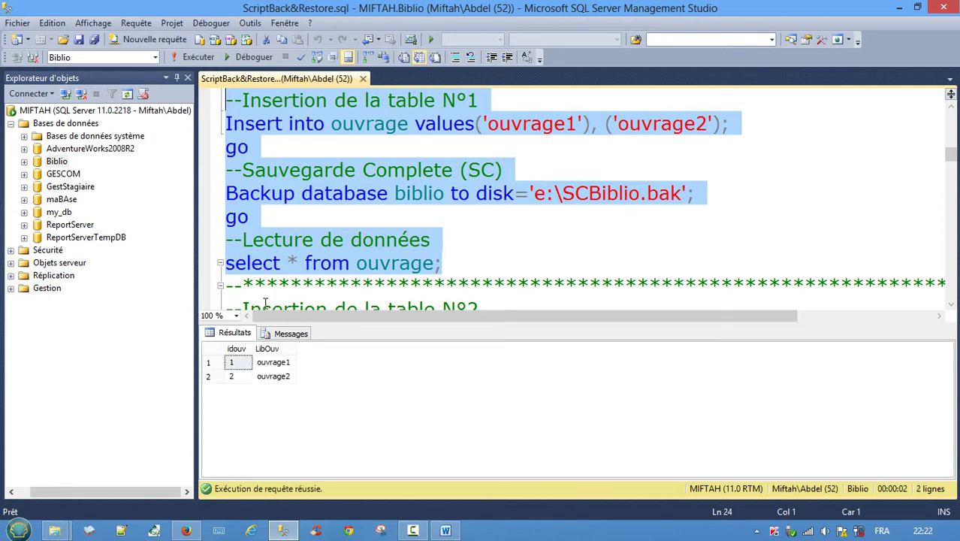
# - Execute the block that inserts ouvrage3 and ouvrage4, makes a differential backup to e:\SDiff1_BiblioDiff.bak and reads the ouvrage table
pyautogui.scroll(-2, 340, 263)
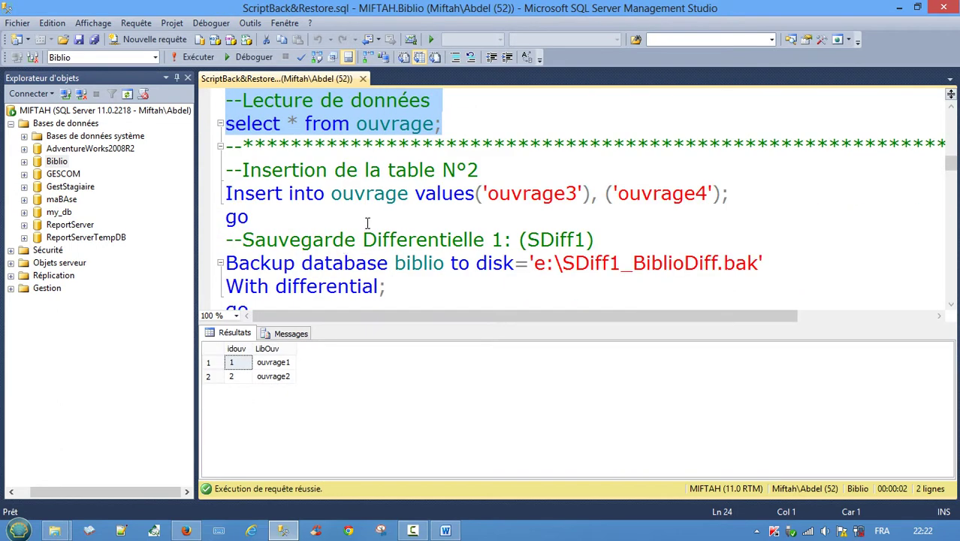
pyautogui.scroll(1, 394, 241)
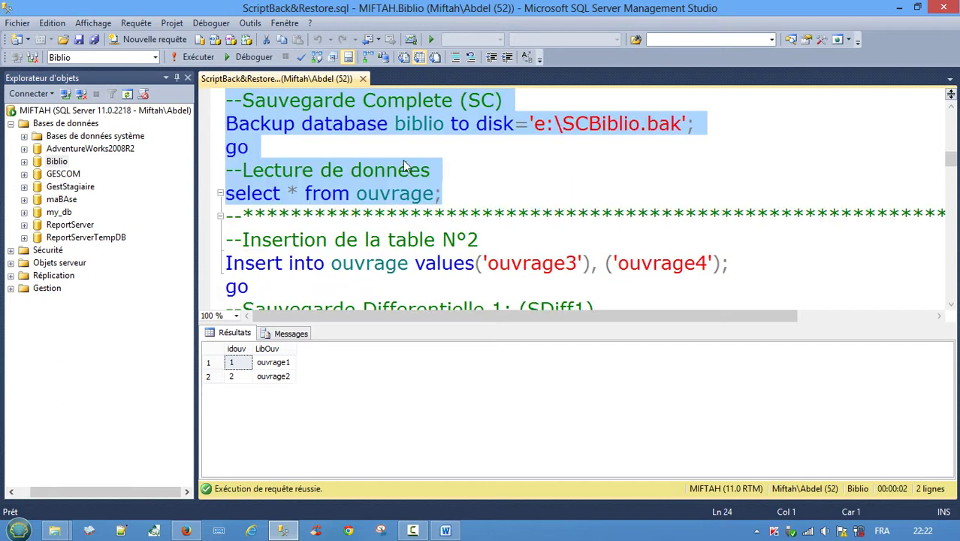
pyautogui.scroll(-2, 451, 208)
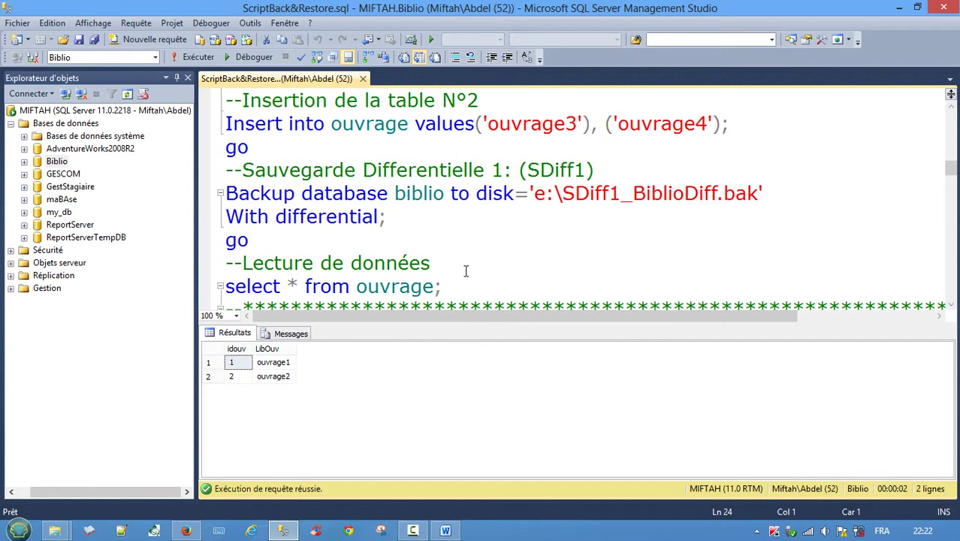
pyautogui.moveTo(454, 284); pyautogui.dragTo(208, 103)
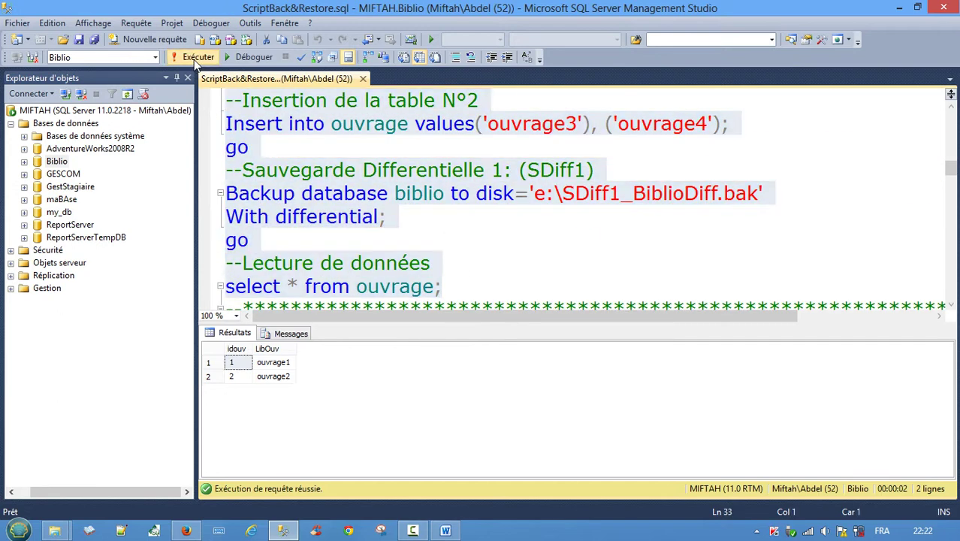
pyautogui.click(193, 59)
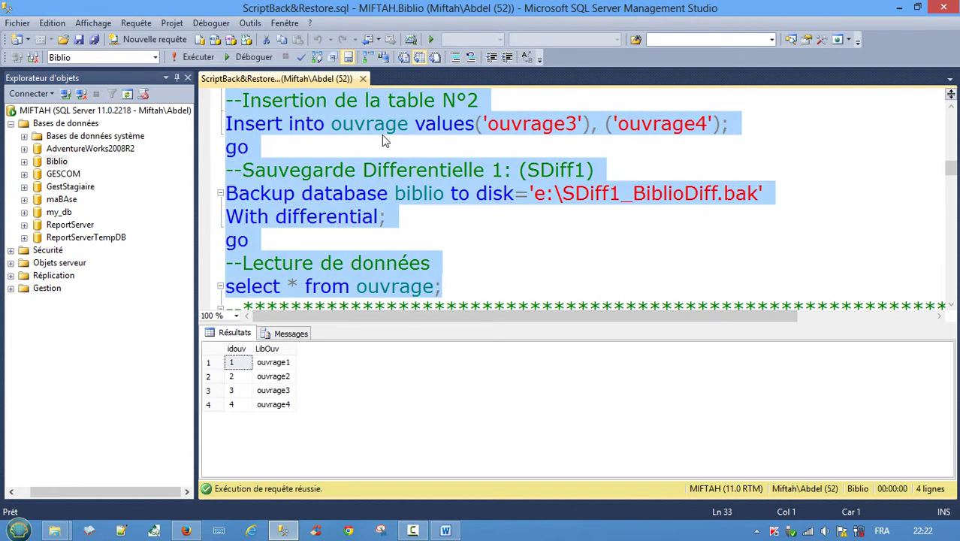
# - Execute the block that inserts ouvrage5 and ouvrage6, backs up the log to e:\SLog1_Biblio.trn and reads the ouvrage table
pyautogui.scroll(-3, 405, 224)
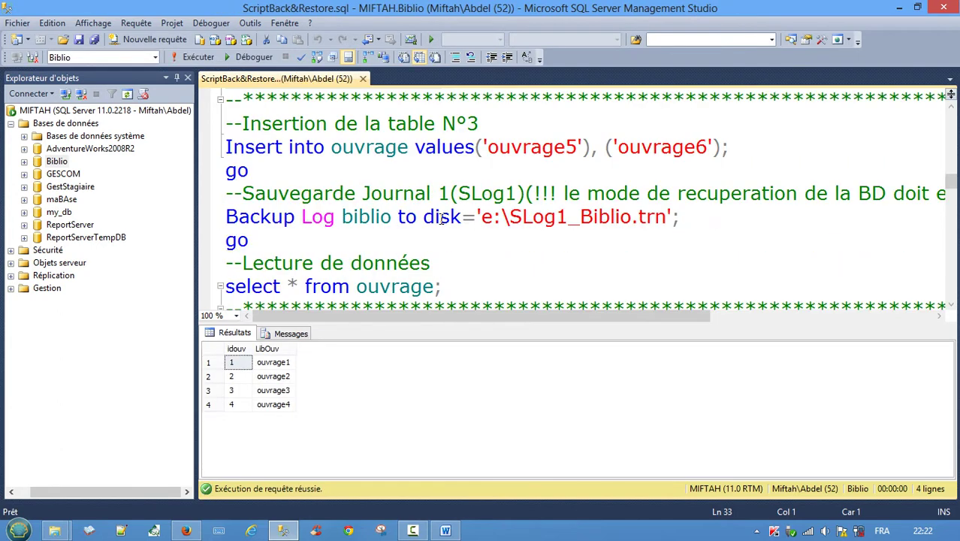
pyautogui.moveTo(456, 287); pyautogui.dragTo(226, 123)
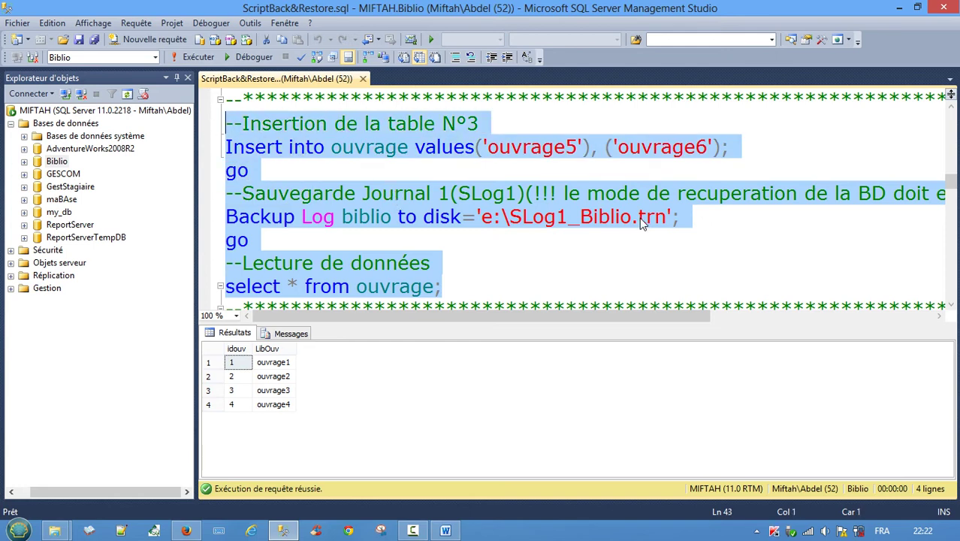
pyautogui.click(189, 58)
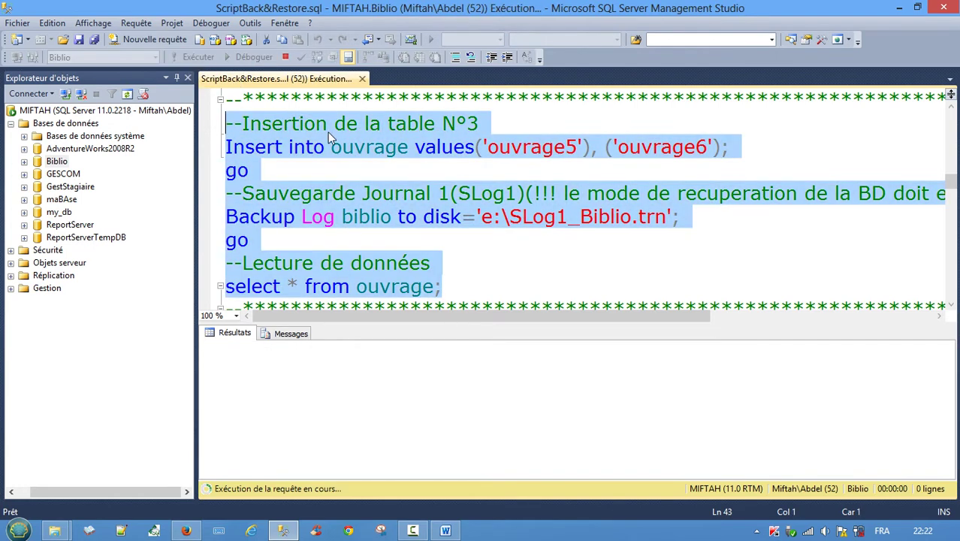
# - Execute the block that inserts ouvrage7 and ouvrage8, makes a differential backup to e:\SDiff2_BiblioDiff.bak and reads the ouvrage table
pyautogui.scroll(-3, 444, 203)
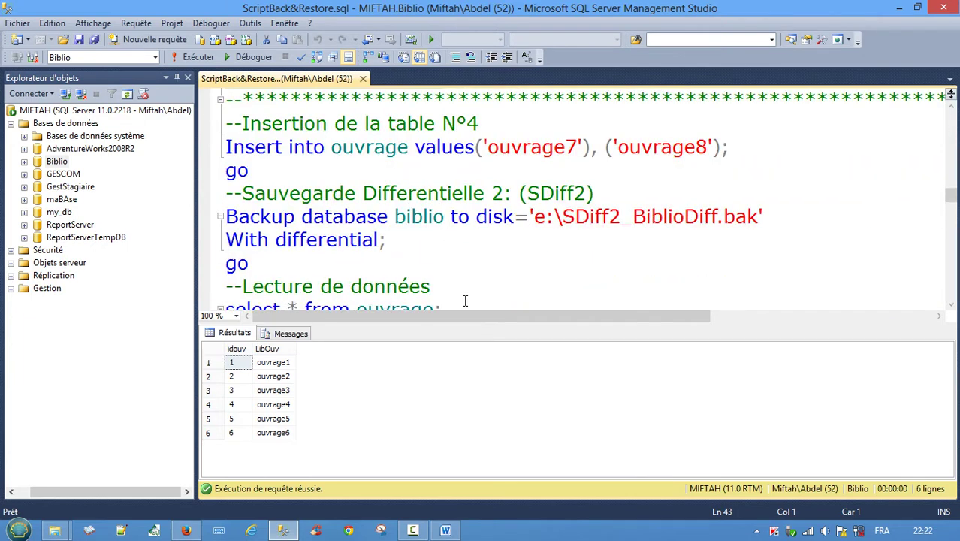
pyautogui.moveTo(465, 301); pyautogui.dragTo(223, 113)
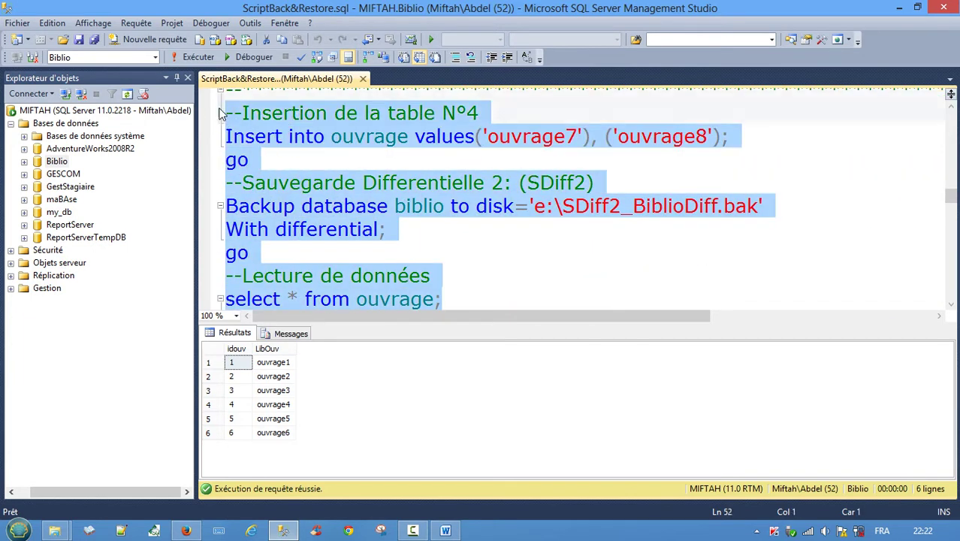
pyautogui.press('F5')
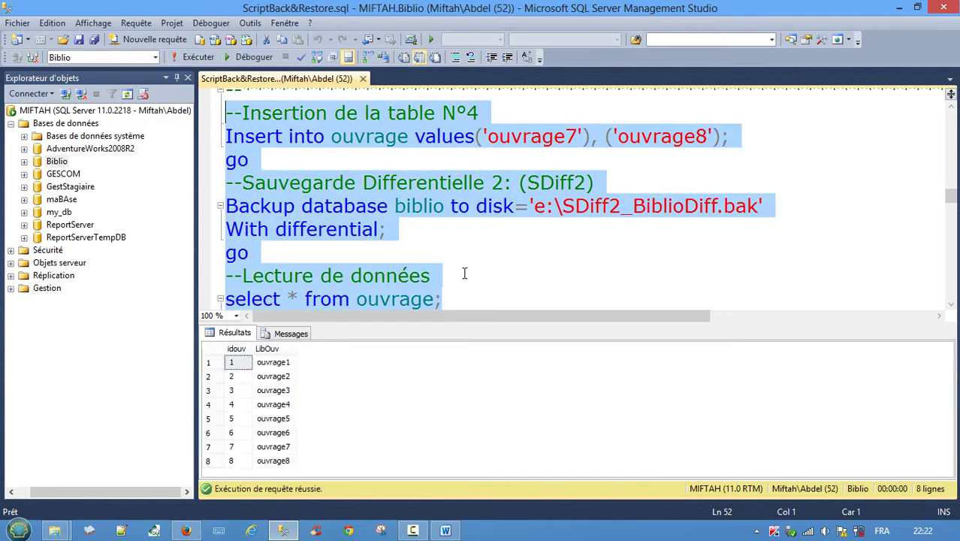
# - Execute the block that inserts ouvrage9 and ouvrage10, backs up the log to e:\SLog2_Biblio.trn and reads the ouvrage table
pyautogui.scroll(-3, 464, 273)
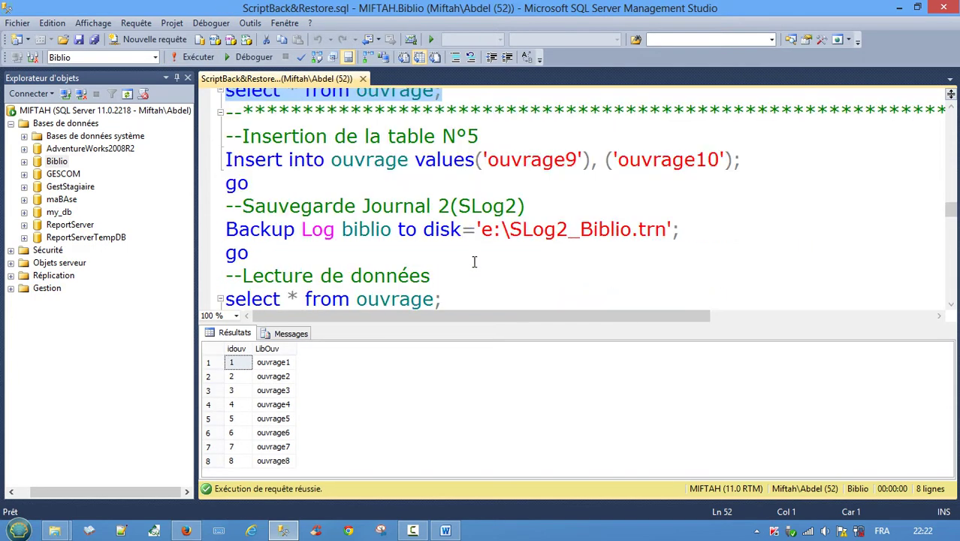
pyautogui.moveTo(466, 301); pyautogui.dragTo(208, 131)
pyautogui.click(198, 58)
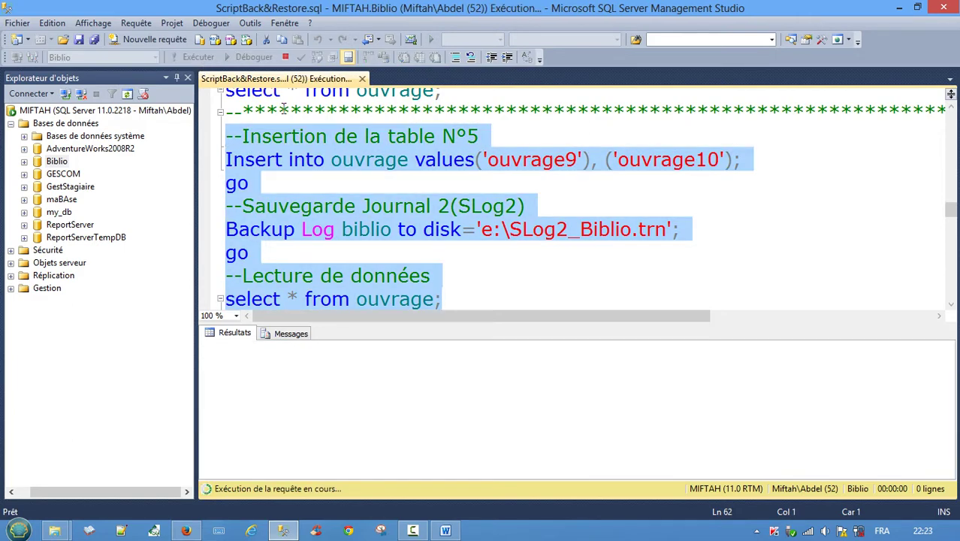
# - Execute the statement under the pre-crash comment that inserts ouvrage11 and ouvrage12 into the ouvrage table without a backup
pyautogui.scroll(-1, 424, 230)
pyautogui.scroll(-3, 425, 230)
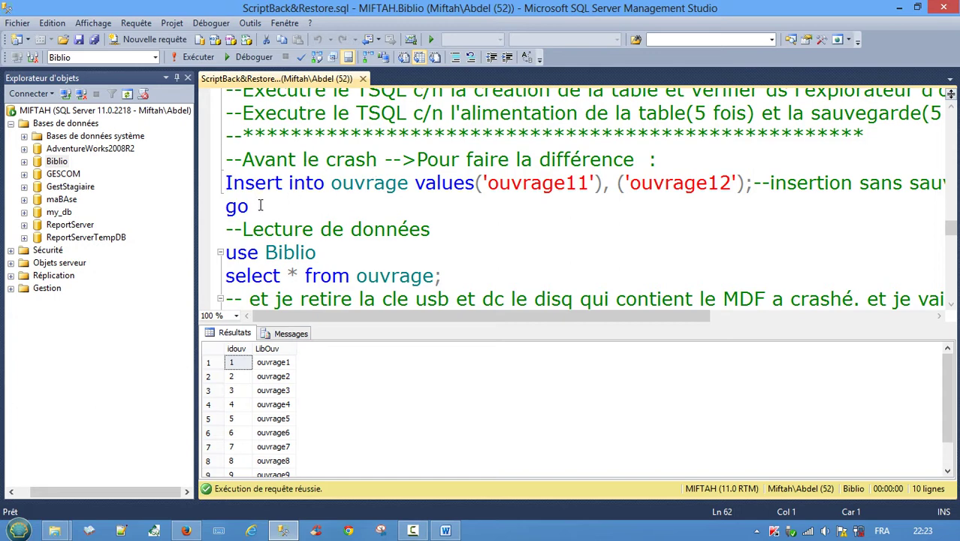
pyautogui.moveTo(259, 205); pyautogui.dragTo(225, 183)
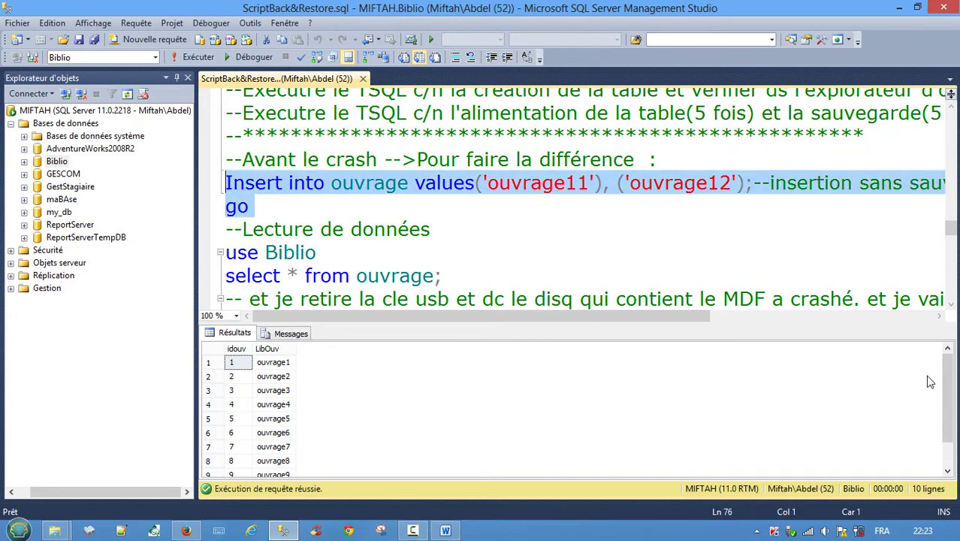
pyautogui.moveTo(950, 397); pyautogui.dragTo(950, 369)
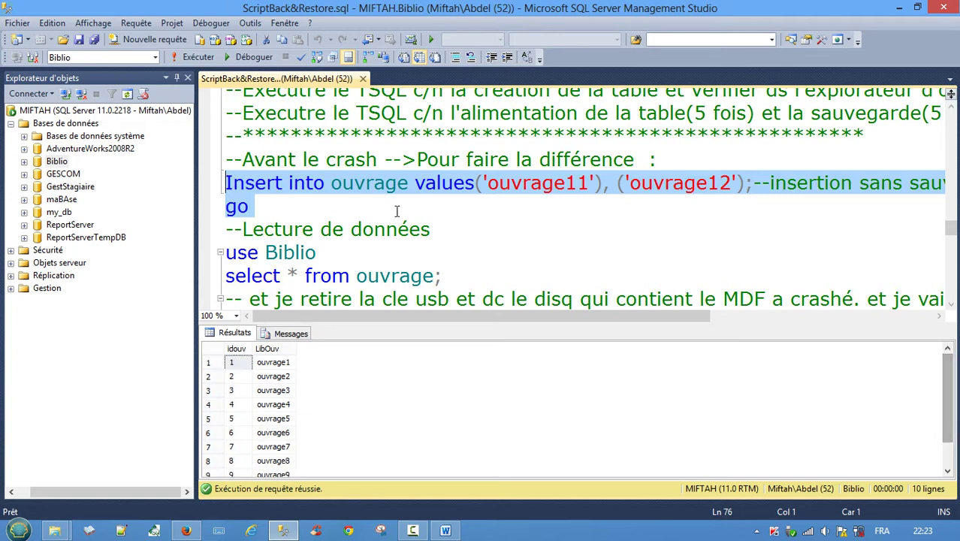
pyautogui.click(199, 58)
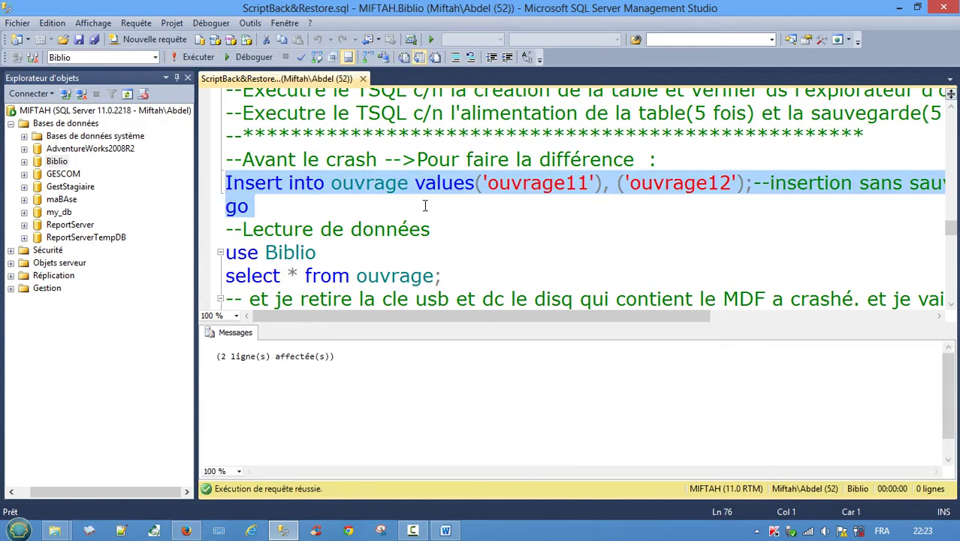
# - Run only the select query on the ouvrage table directly under the "Apres le crash" comment
pyautogui.moveTo(681, 315); pyautogui.dragTo(511, 321)
pyautogui.scroll(-1, 411, 237)
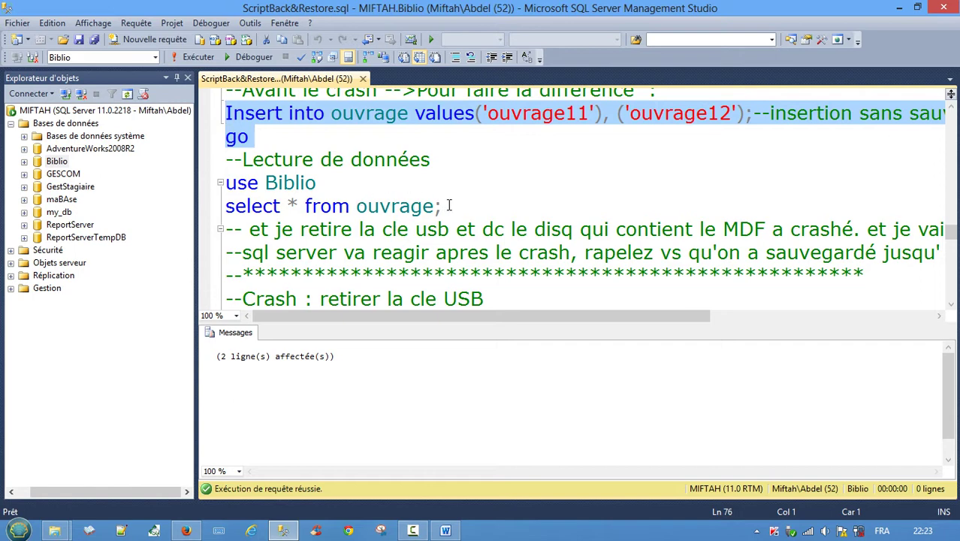
pyautogui.scroll(-1, 449, 205)
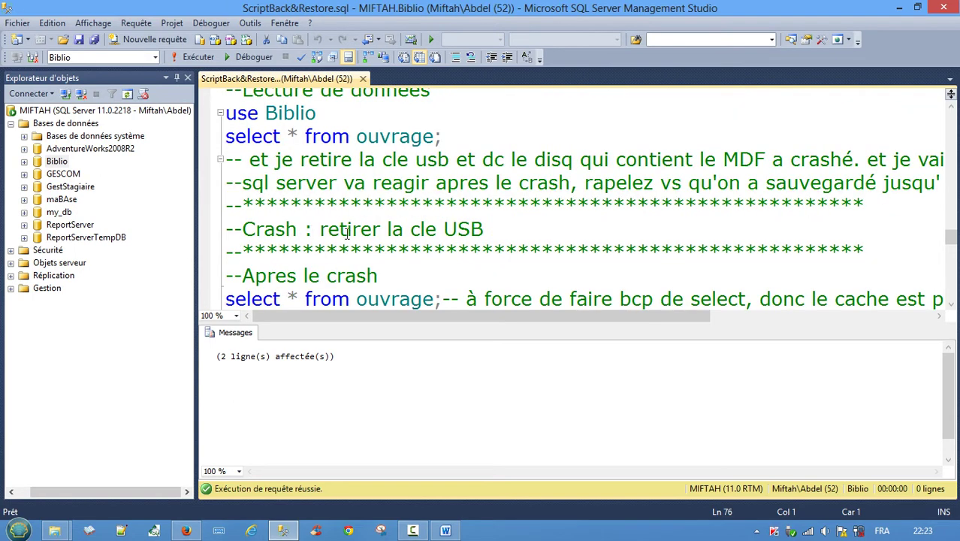
pyautogui.scroll(-2, 425, 244)
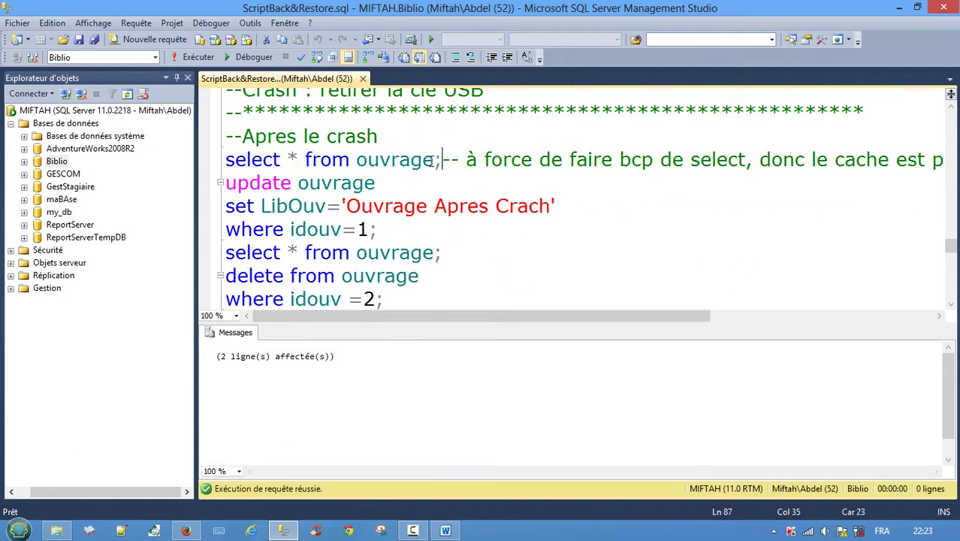
pyautogui.moveTo(442, 159); pyautogui.dragTo(226, 160)
pyautogui.click(193, 58)
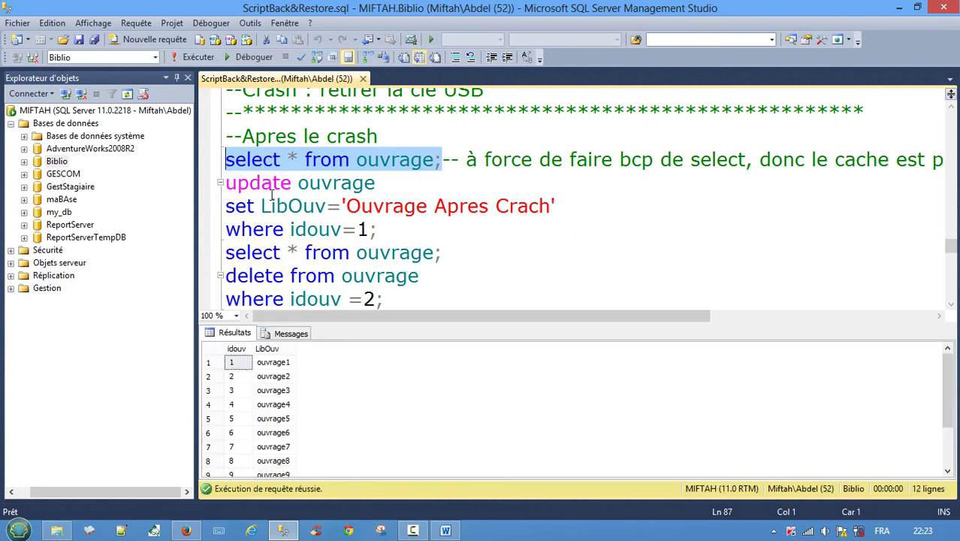
# - Execute the block that sets LibOuv to 'Ouvrage Apres Crach' for idouv 1, deletes idouv 2 and inserts ouvrage13
pyautogui.click(951, 305)
pyautogui.click(952, 304)
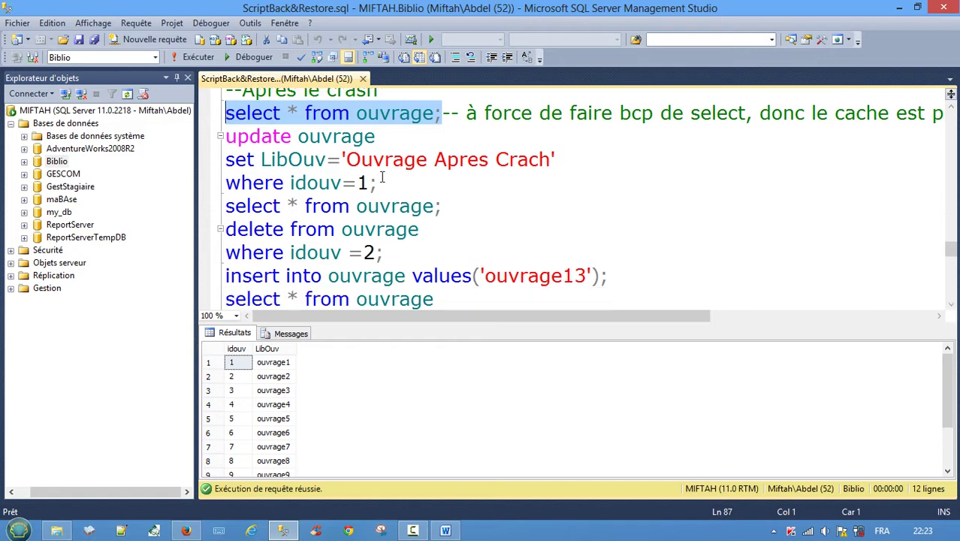
pyautogui.click(227, 113)
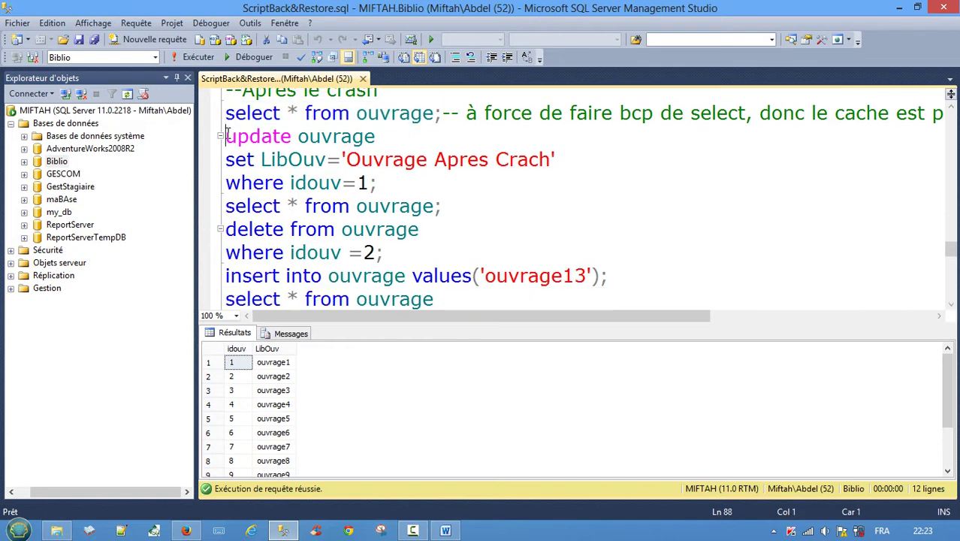
pyautogui.moveTo(227, 135); pyautogui.dragTo(608, 276)
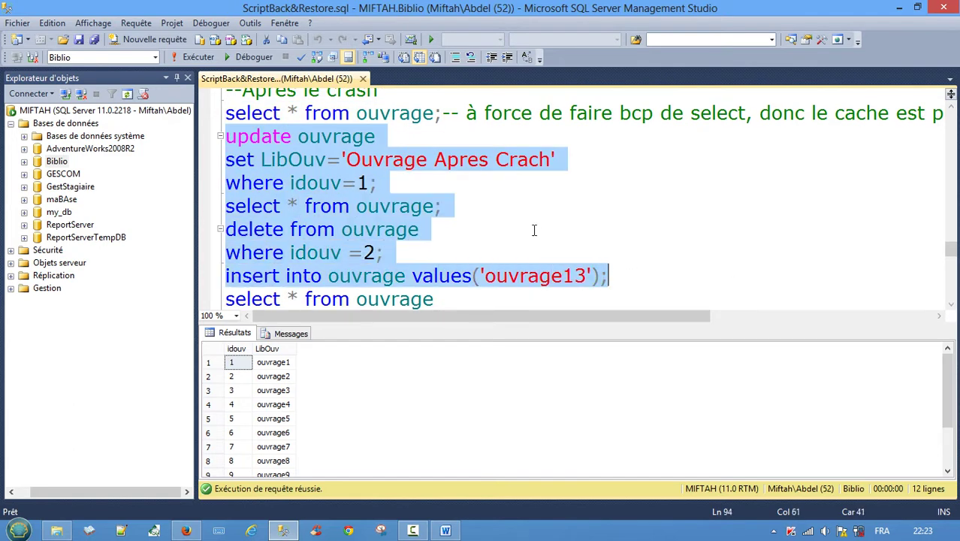
pyautogui.click(202, 57)
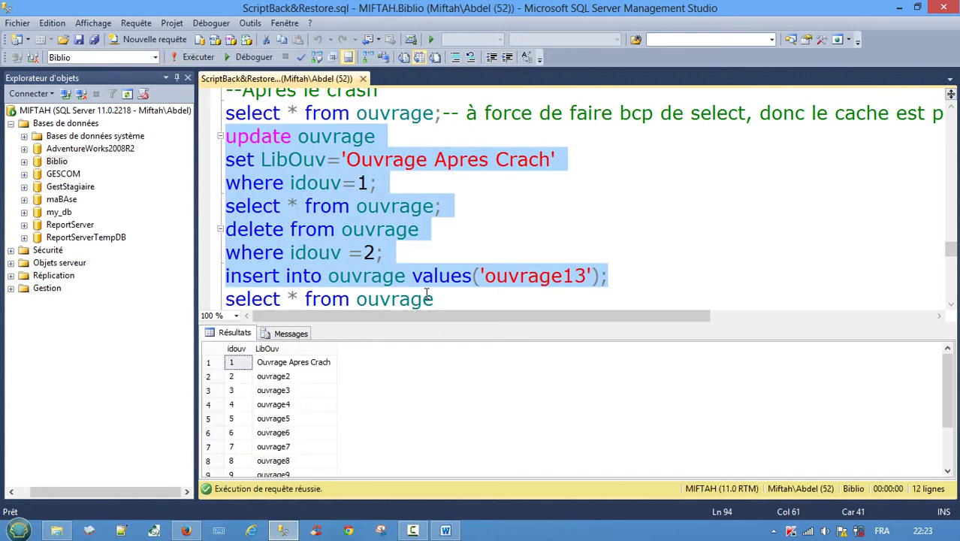
# - Run the select query on ouvrage that follows the ouvrage13 insertion to read the modified table
pyautogui.moveTo(444, 299); pyautogui.dragTo(210, 299)
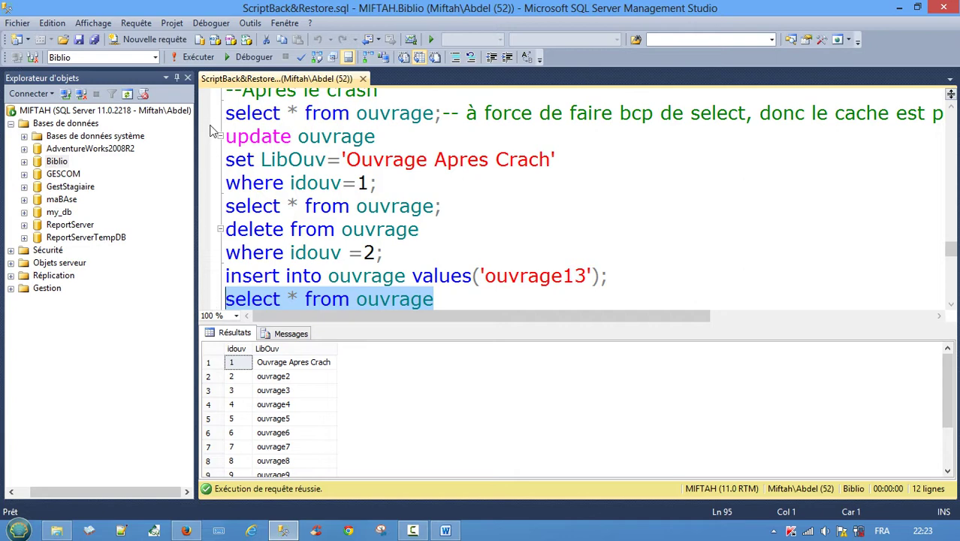
pyautogui.click(194, 57)
pyautogui.click(348, 254)
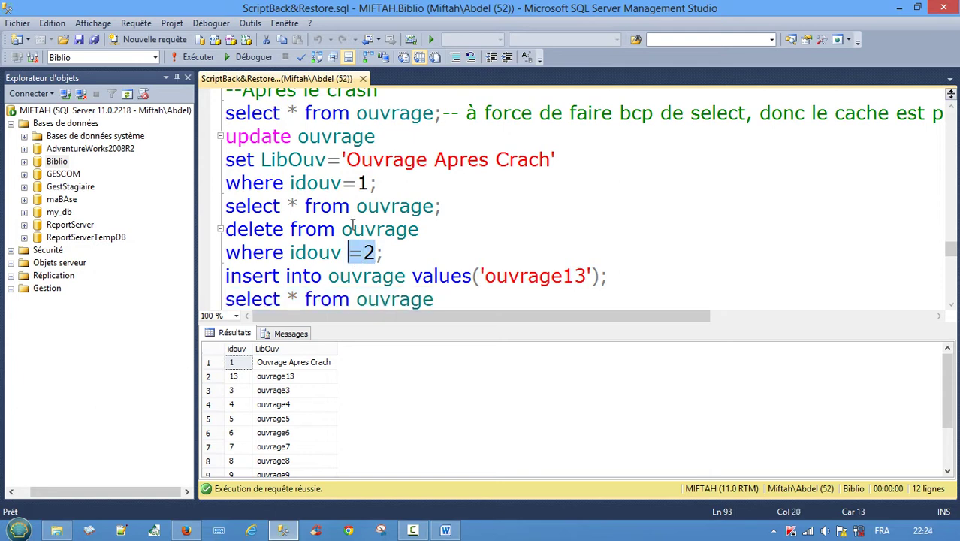
# - Switch to File Explorer, check the backup files present on drive E: and return to SQL Server Management Studio
pyautogui.scroll(-3, 351, 223)
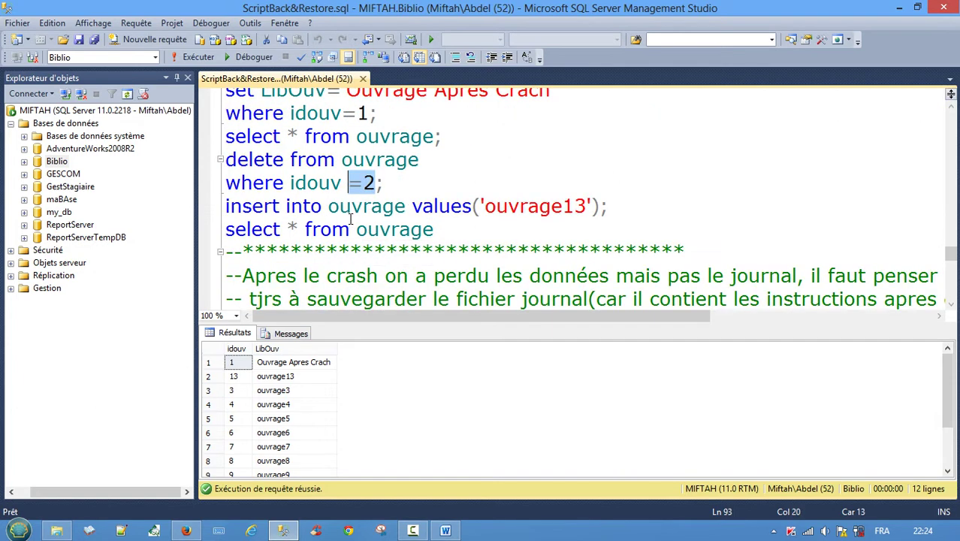
pyautogui.scroll(-1, 351, 218)
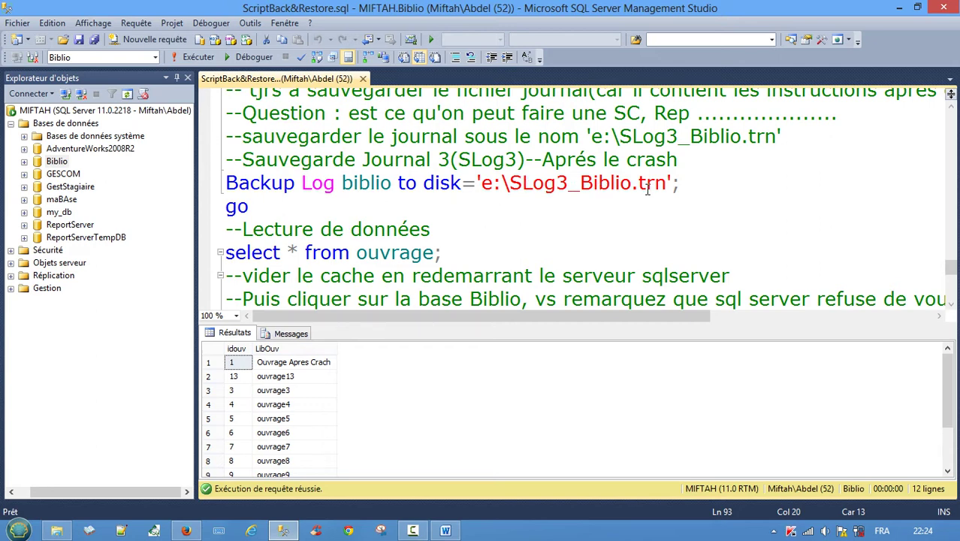
pyautogui.click(56, 531)
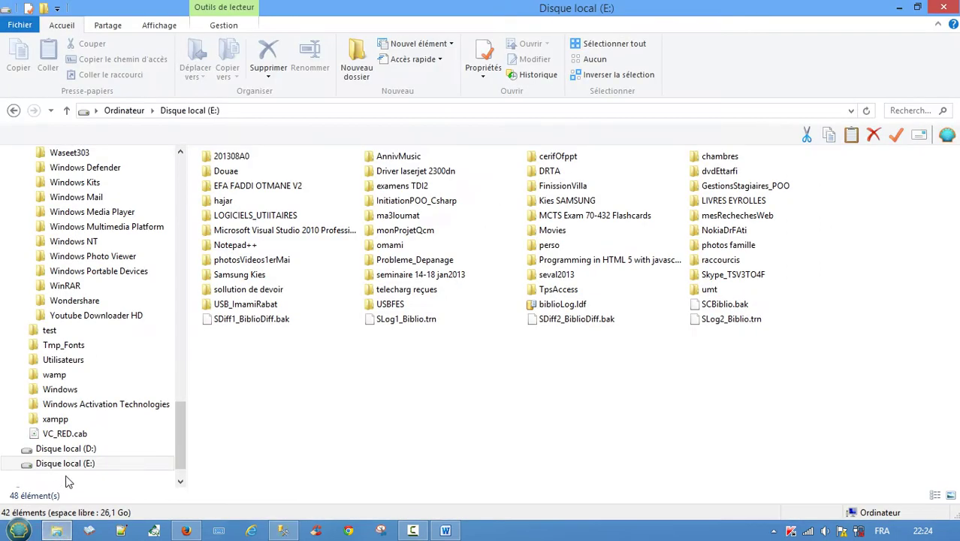
pyautogui.click(69, 464)
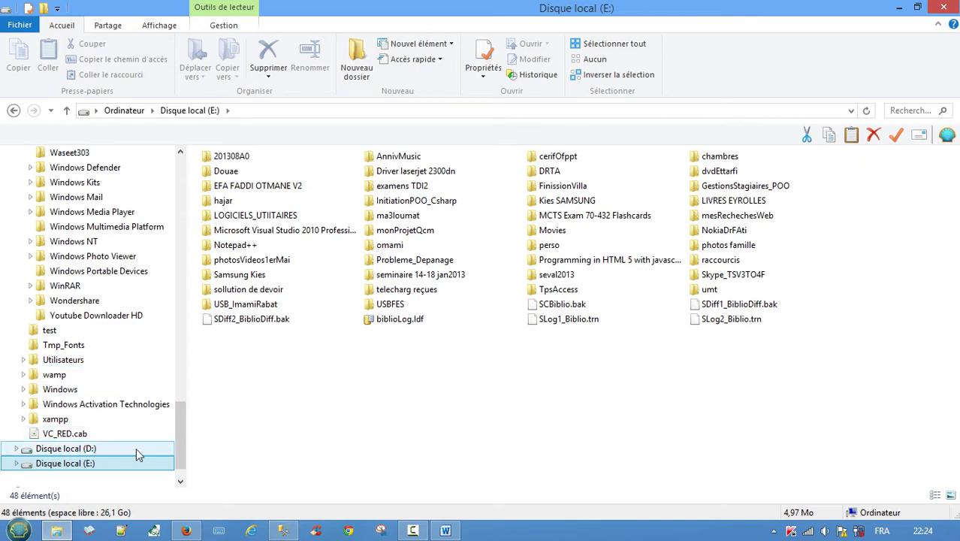
pyautogui.moveTo(180, 443)
pyautogui.mouseDown()
pyautogui.moveTo(182, 386)
pyautogui.moveTo(180, 459)
pyautogui.mouseUp()
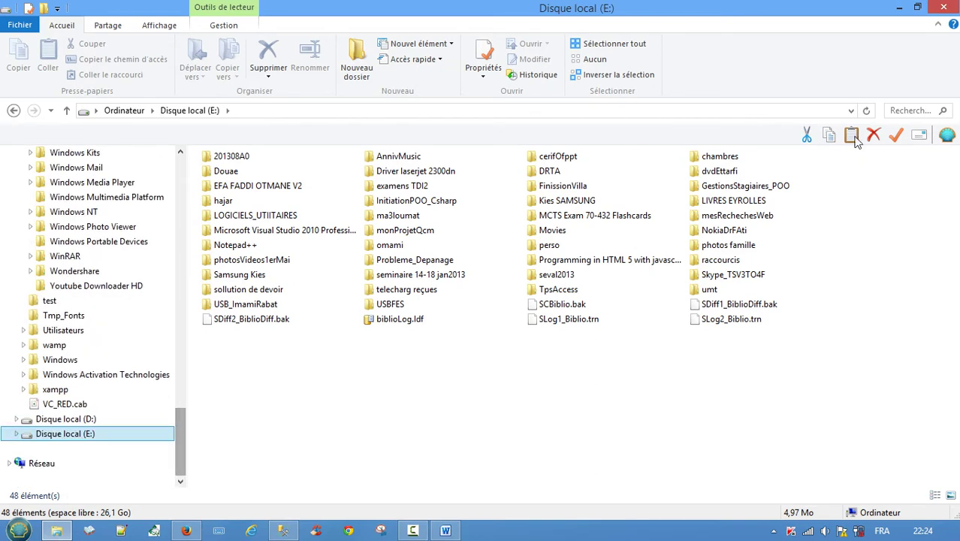
pyautogui.click(899, 8)
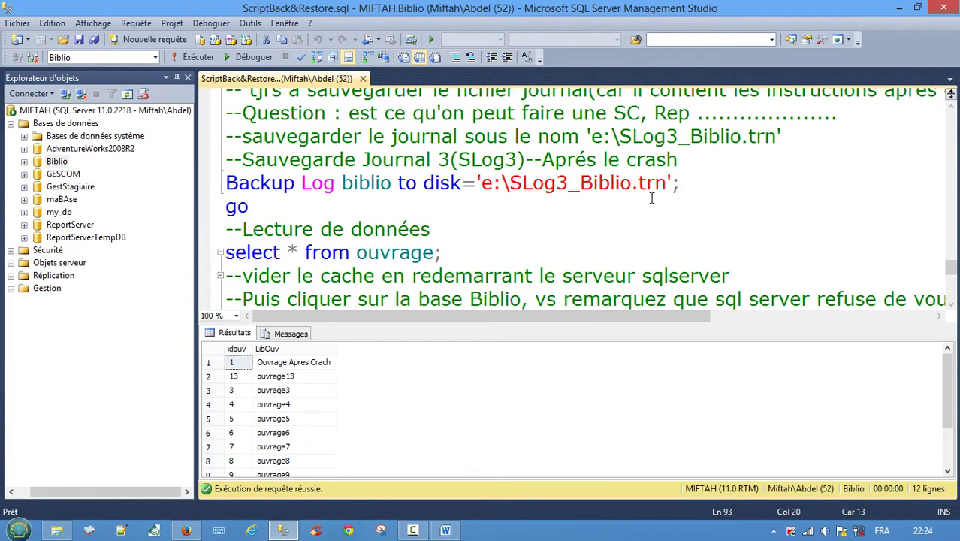
# - Execute the post-crash backup of the biblio log to e:\SLog3_Biblio.trn and check drive E: for the file
pyautogui.click(466, 215)
pyautogui.scroll(-1, 470, 218)
pyautogui.scroll(1, 472, 221)
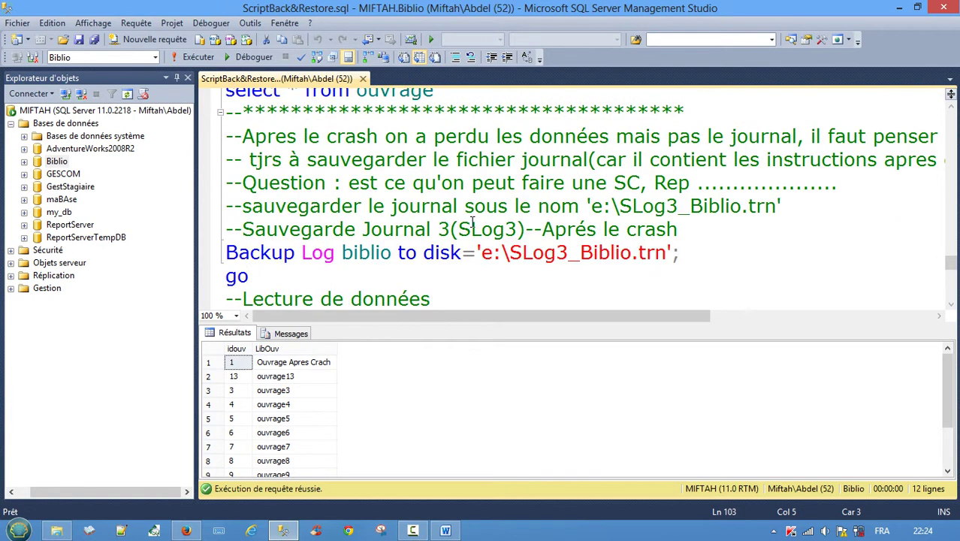
pyautogui.scroll(-1, 470, 220)
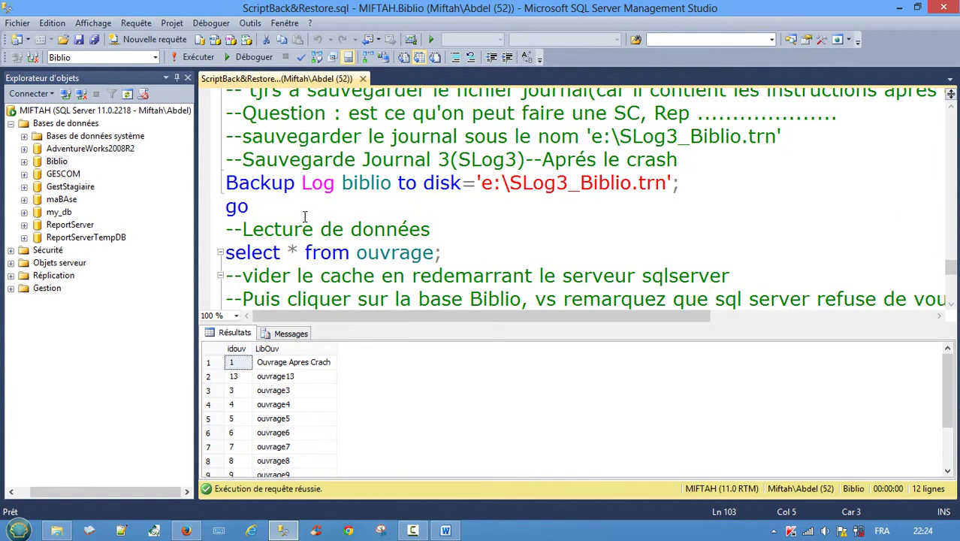
pyautogui.moveTo(275, 216); pyautogui.dragTo(206, 191)
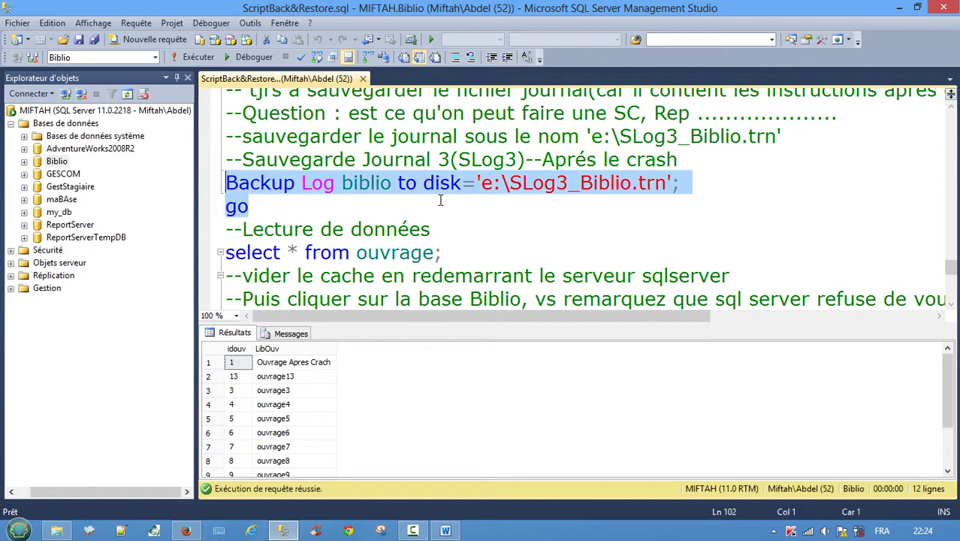
pyautogui.click(199, 59)
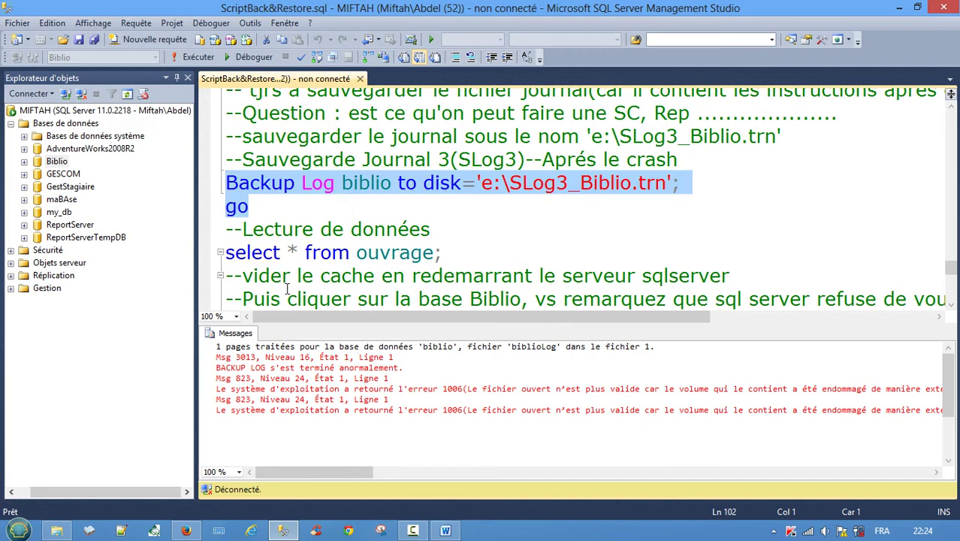
pyautogui.click(57, 530)
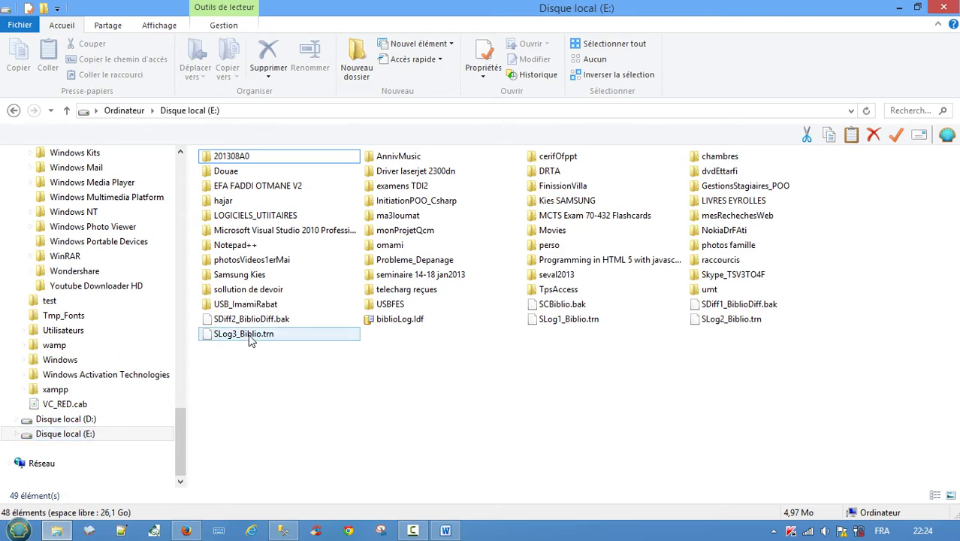
pyautogui.click(899, 8)
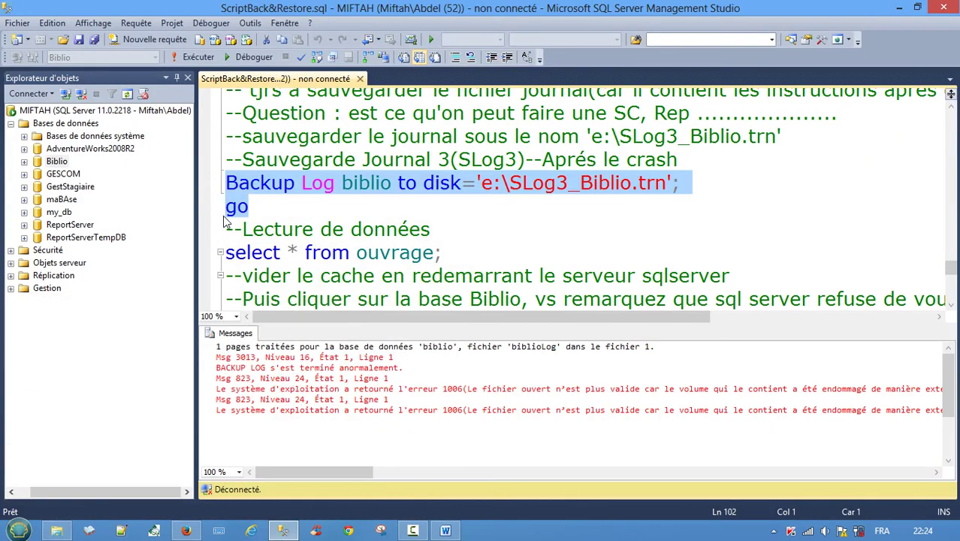
# - Restart the MSSQLSERVER service of the connected server to empty the cache, accepting the restart confirmation
pyautogui.click(78, 113)
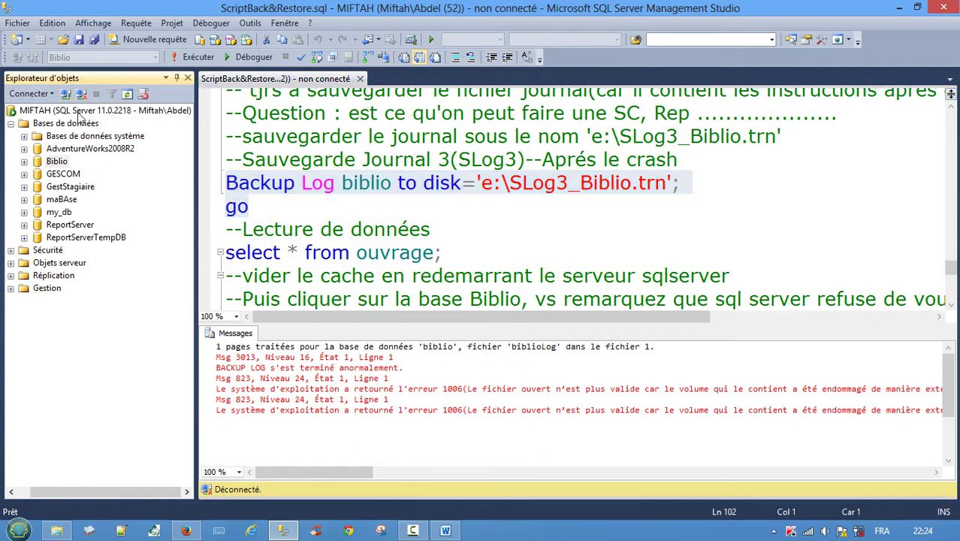
pyautogui.rightClick(78, 113)
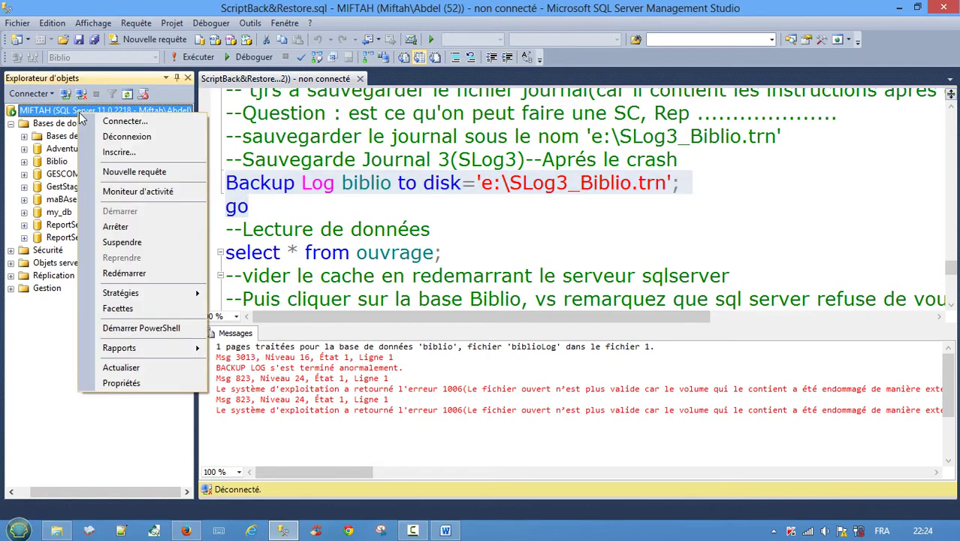
pyautogui.click(133, 278)
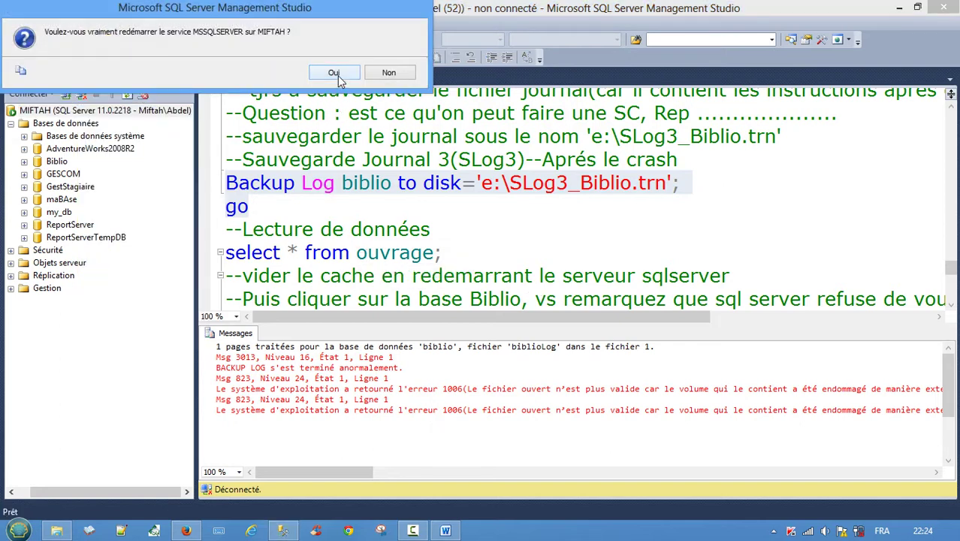
pyautogui.click(331, 72)
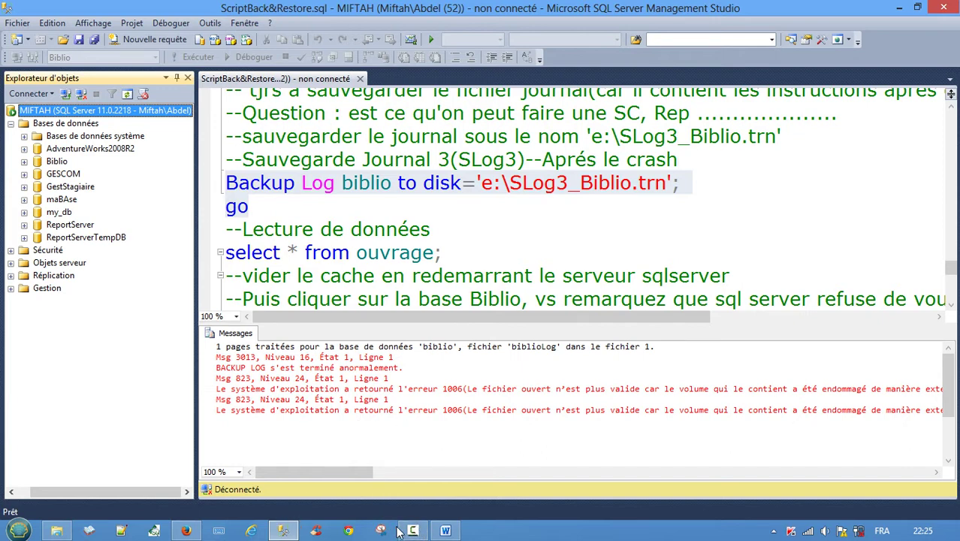
# - Open the database restore for Biblio, choose biblio as the source database and review the backup sets in the restore plan
pyautogui.click(39, 160)
pyautogui.rightClick(39, 160)
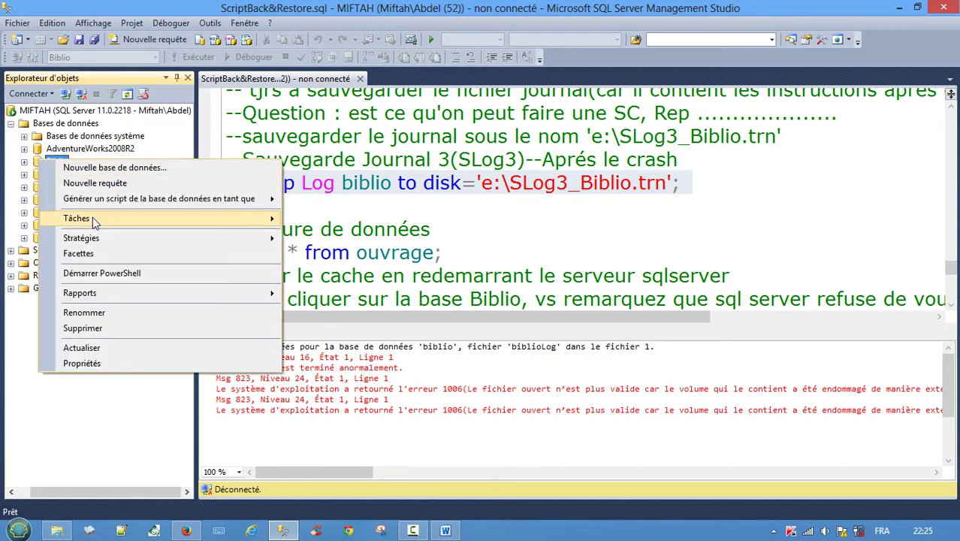
pyautogui.moveTo(93, 217)
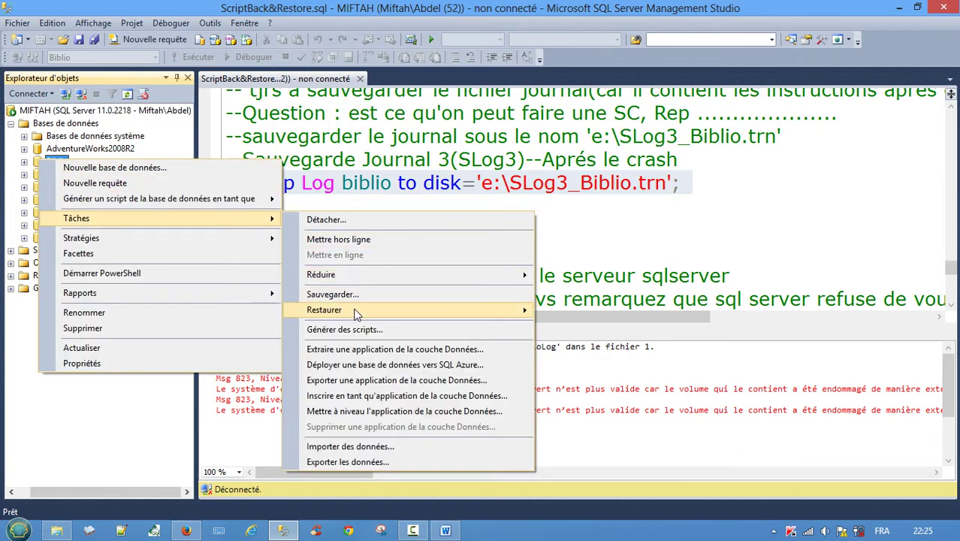
pyautogui.moveTo(356, 314)
pyautogui.click(615, 312)
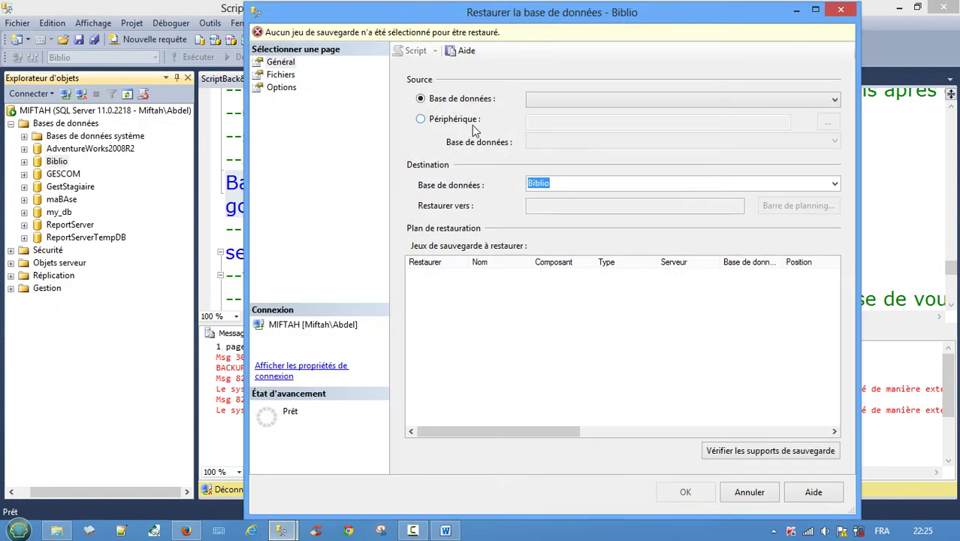
pyautogui.click(543, 103)
pyautogui.click(547, 113)
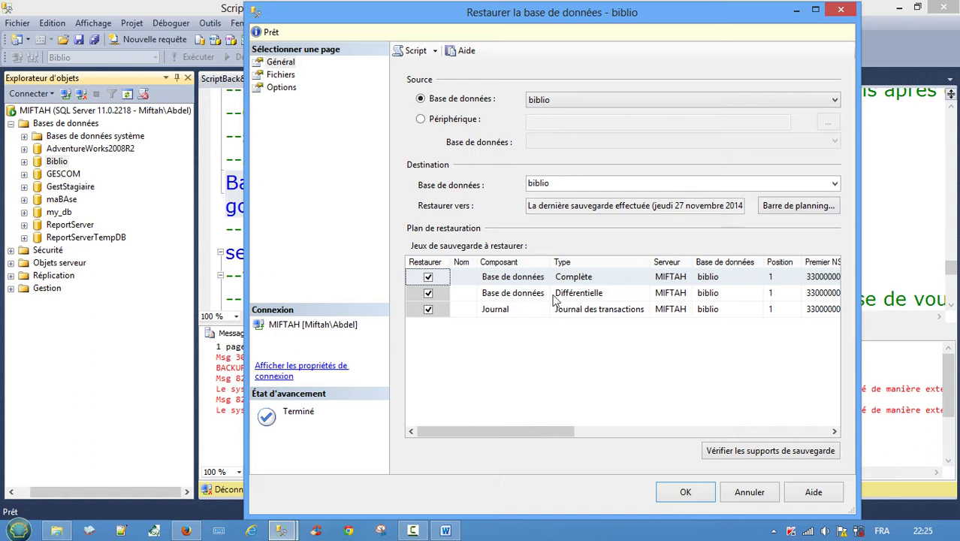
pyautogui.moveTo(536, 426); pyautogui.dragTo(494, 413)
# - Set the recovery state to RESTORE WITH NORECOVERY, check the backup files on drive E: and try to restore biblio
pyautogui.click(284, 91)
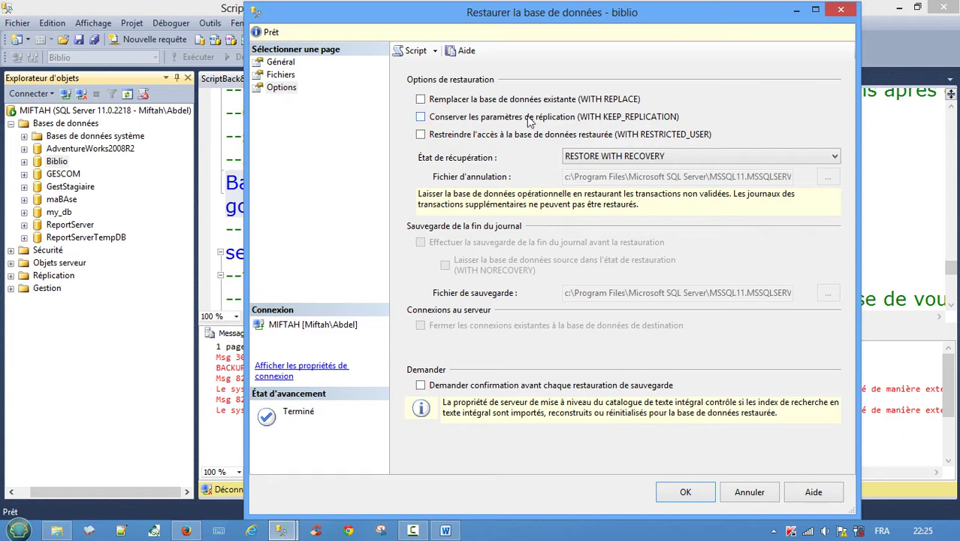
pyautogui.click(605, 157)
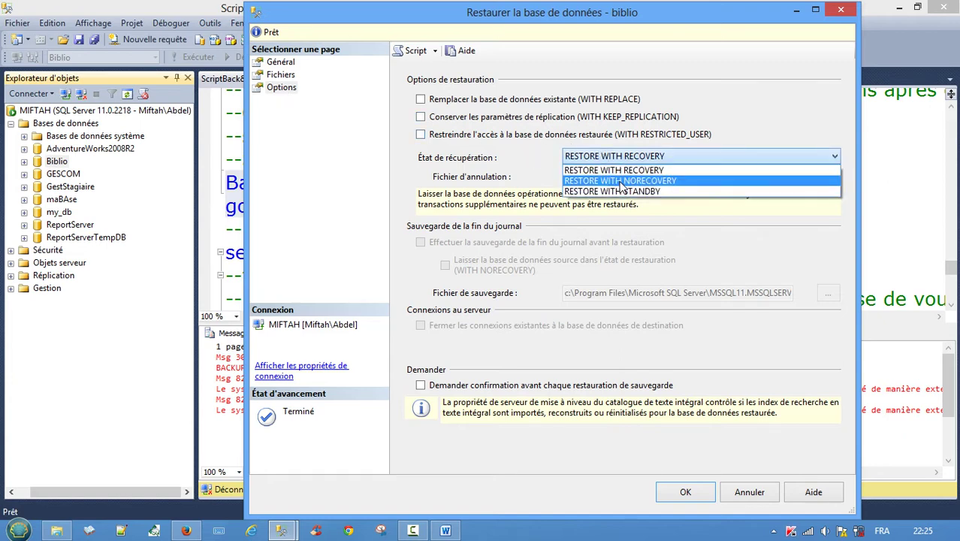
pyautogui.click(620, 183)
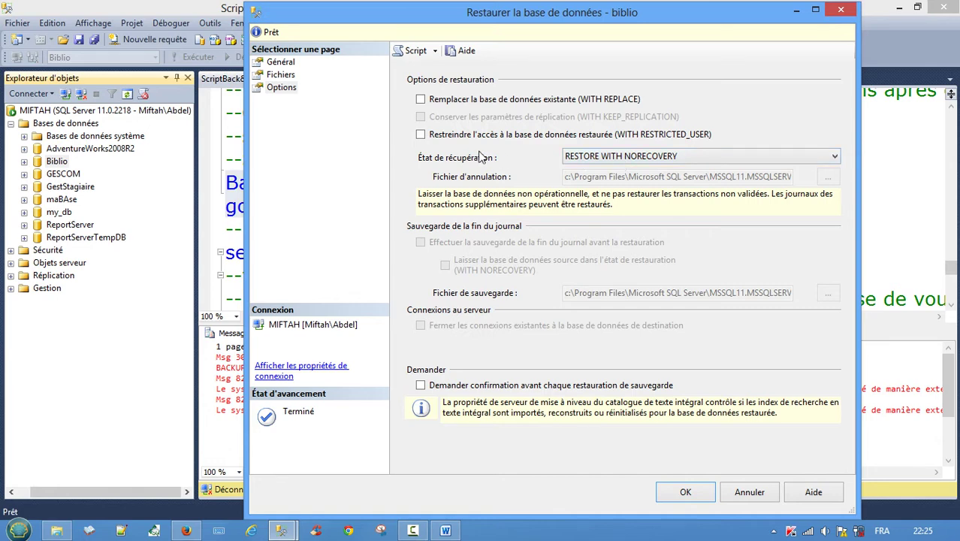
pyautogui.click(60, 530)
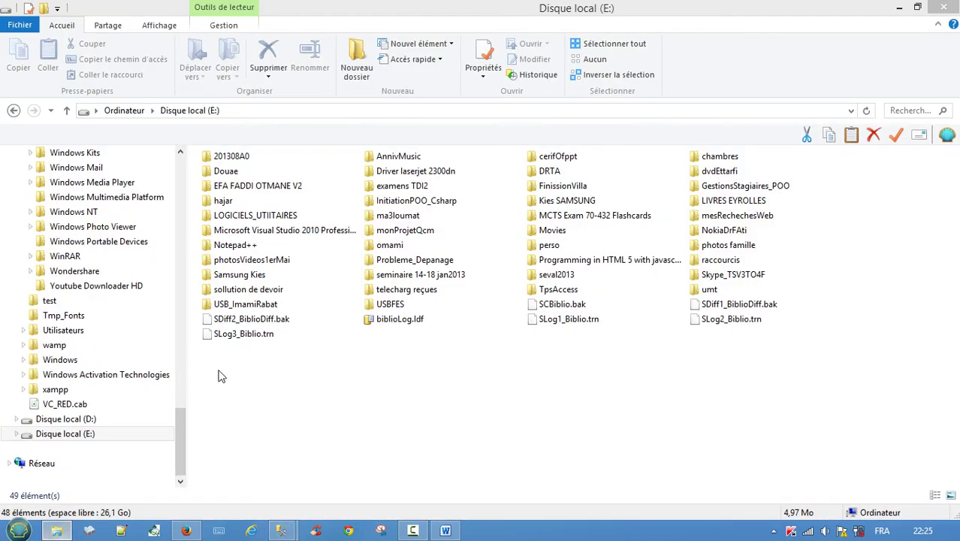
pyautogui.click(900, 8)
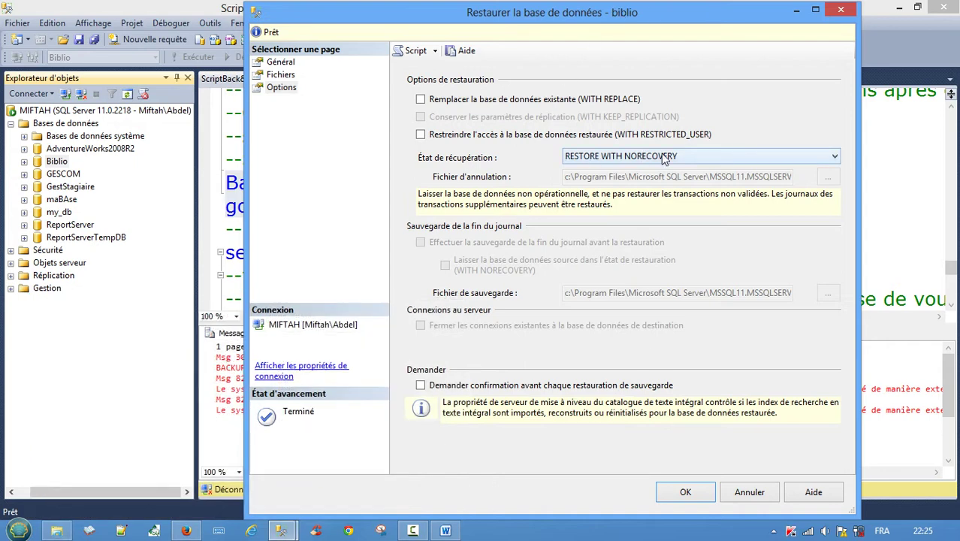
pyautogui.click(684, 493)
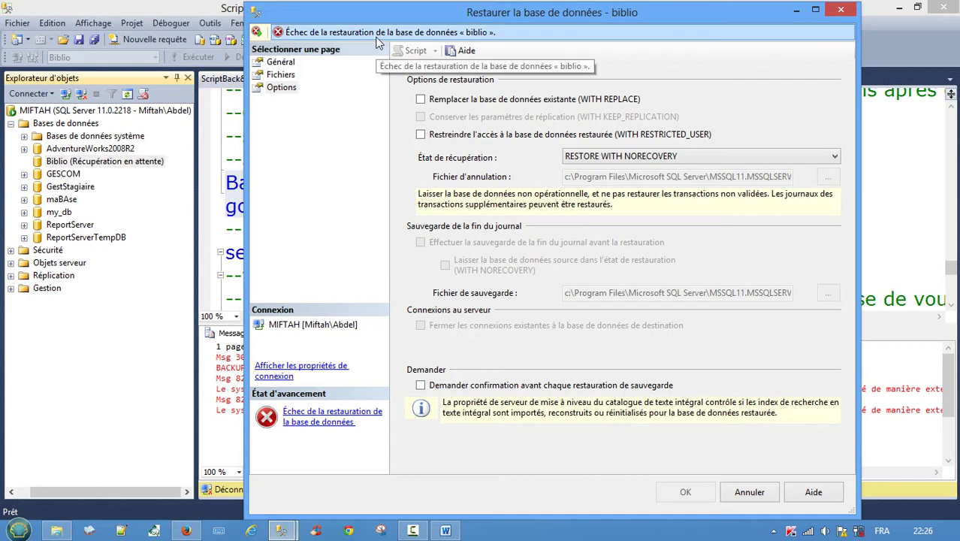
# - Enable replacing the existing database (WITH REPLACE) and run the biblio restore with NORECOVERY, acknowledging its completion
pyautogui.click(284, 64)
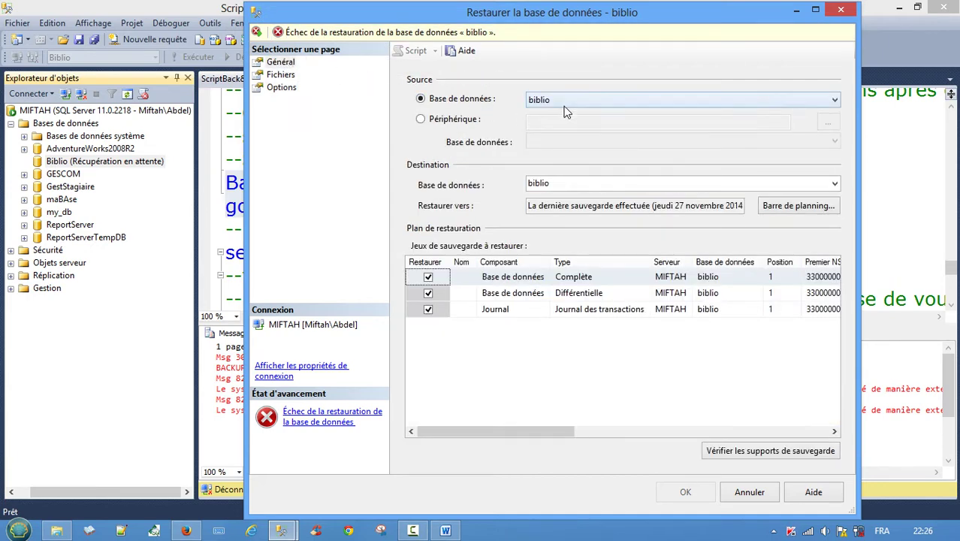
pyautogui.click(282, 88)
pyautogui.click(432, 102)
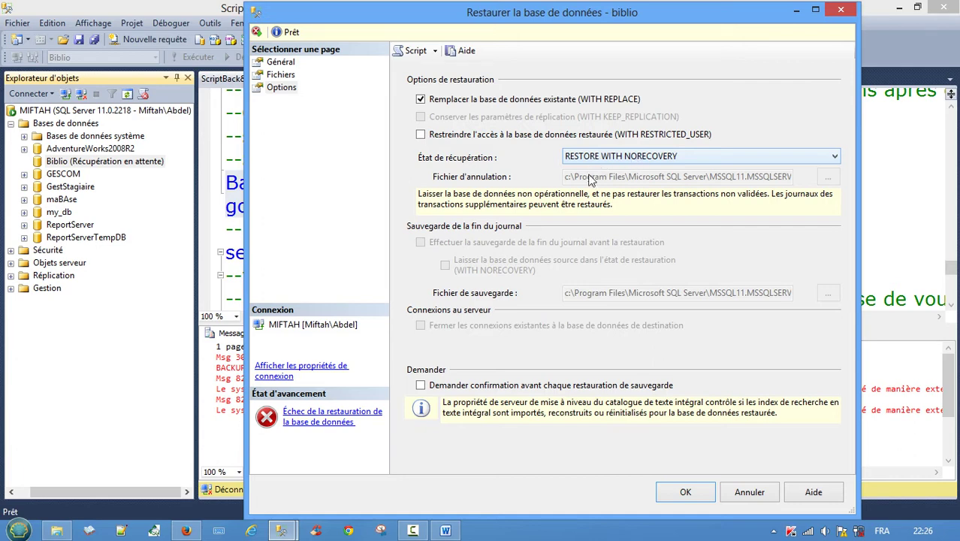
pyautogui.click(685, 494)
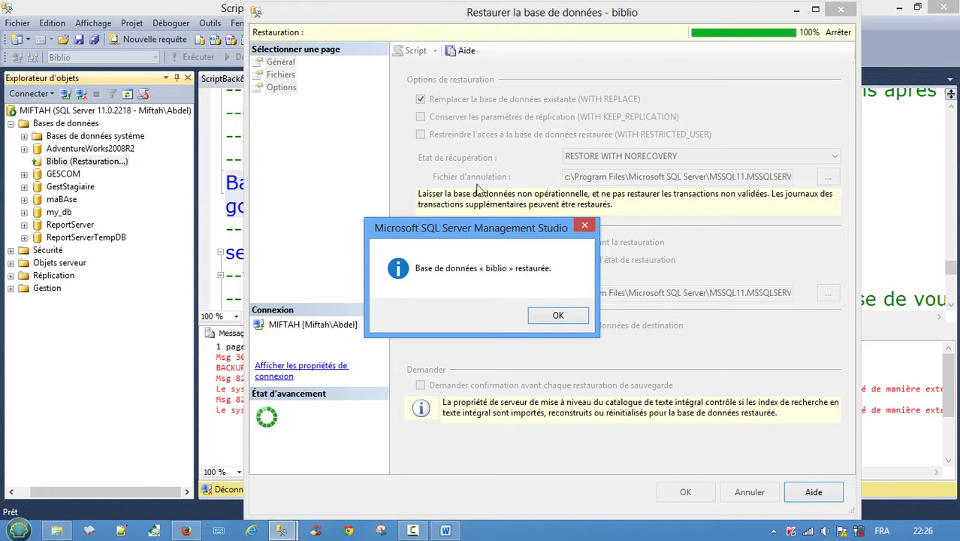
pyautogui.click(558, 315)
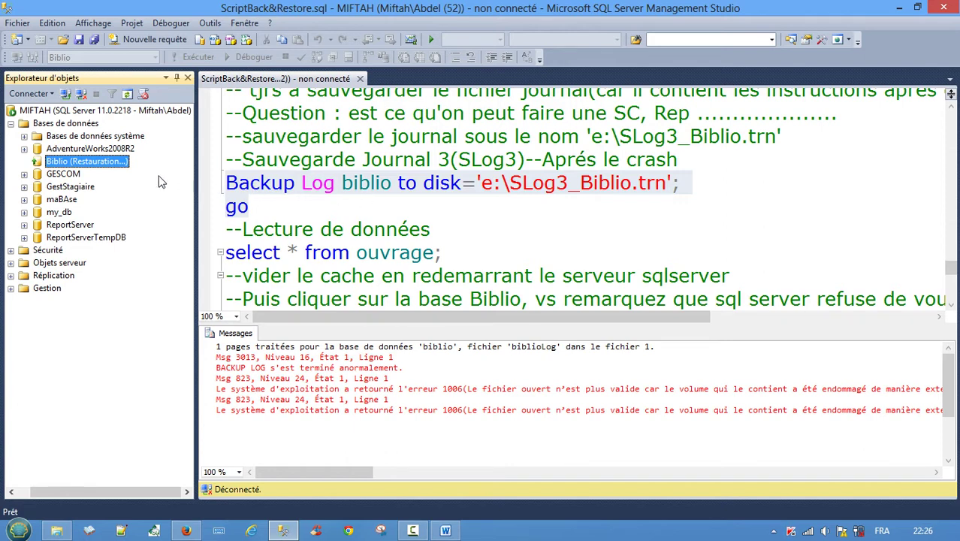
# - Open the transaction log restore for Biblio and choose a file or tape as the restore source
pyautogui.rightClick(104, 167)
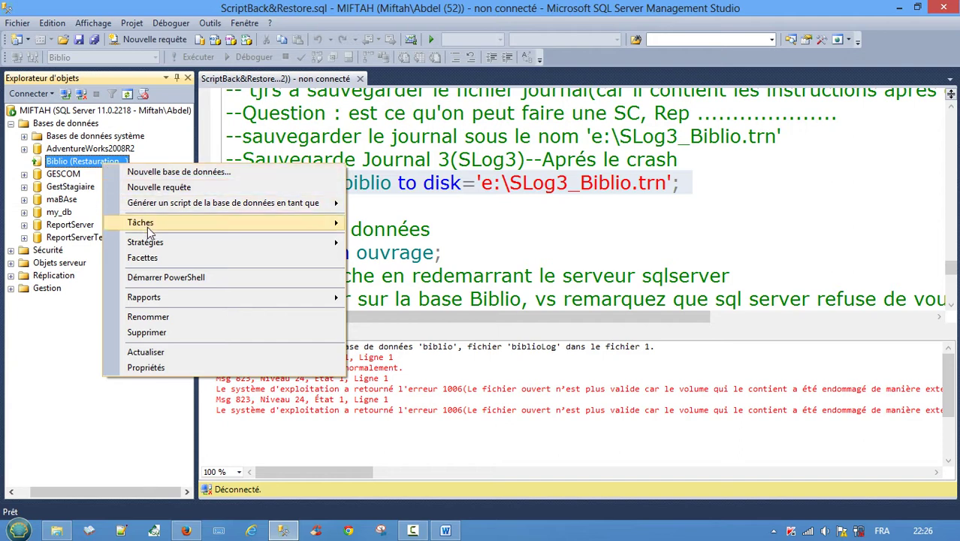
pyautogui.moveTo(148, 227)
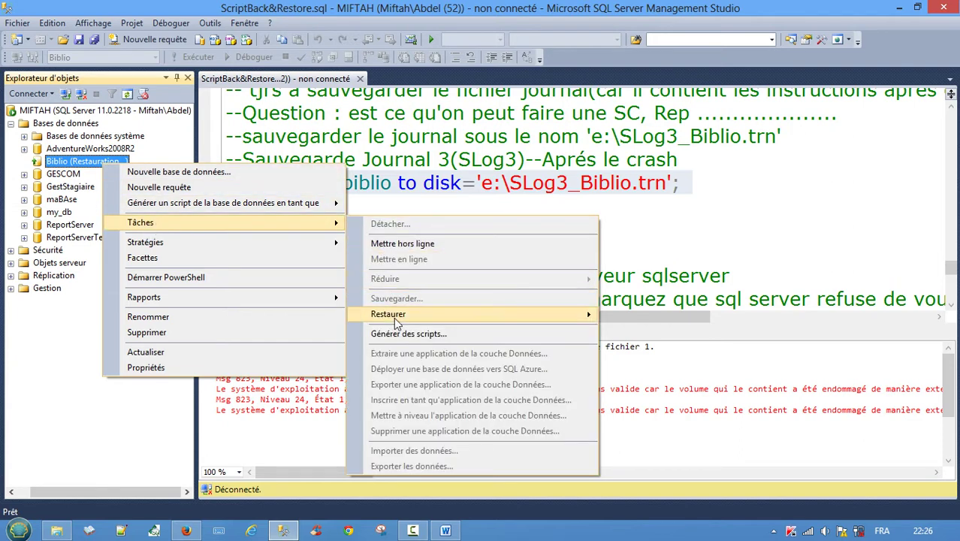
pyautogui.moveTo(398, 319)
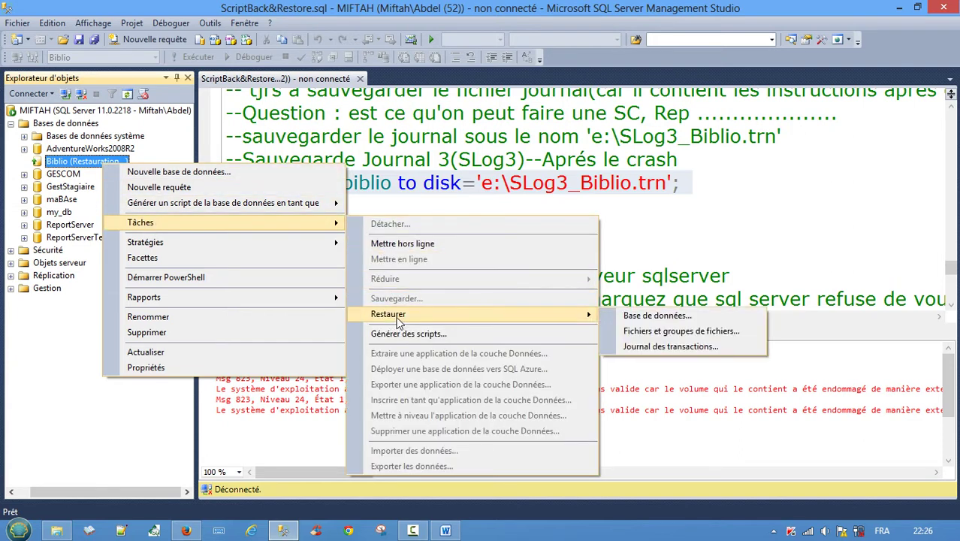
pyautogui.click(651, 347)
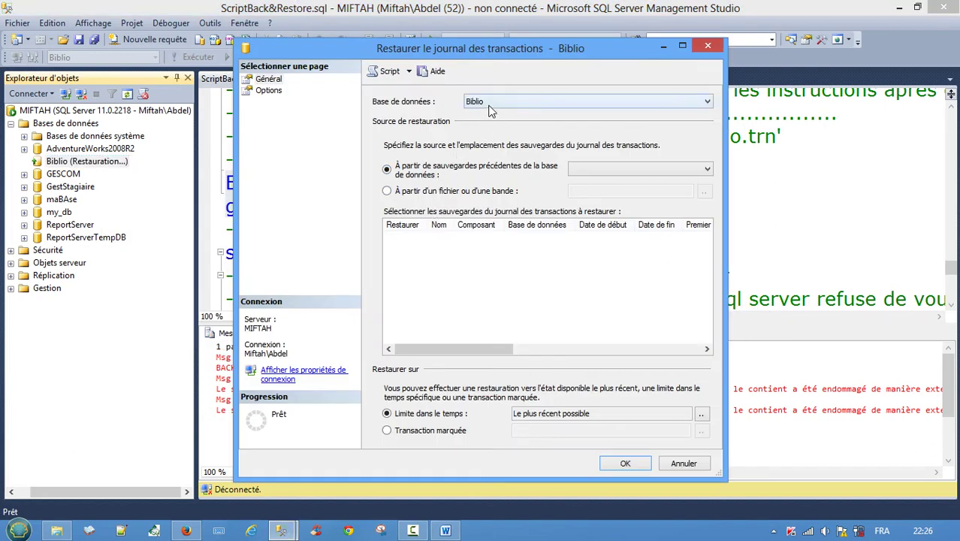
pyautogui.click(637, 170)
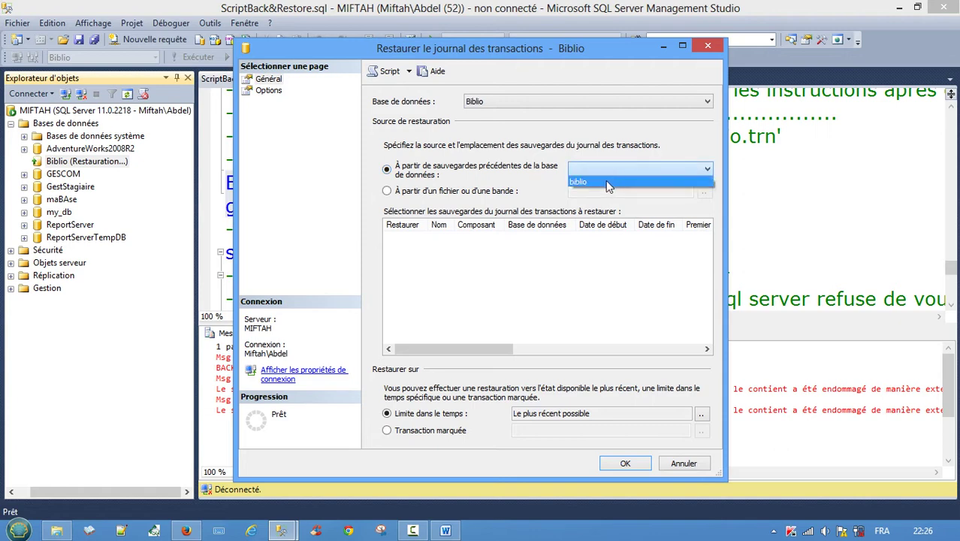
pyautogui.click(508, 194)
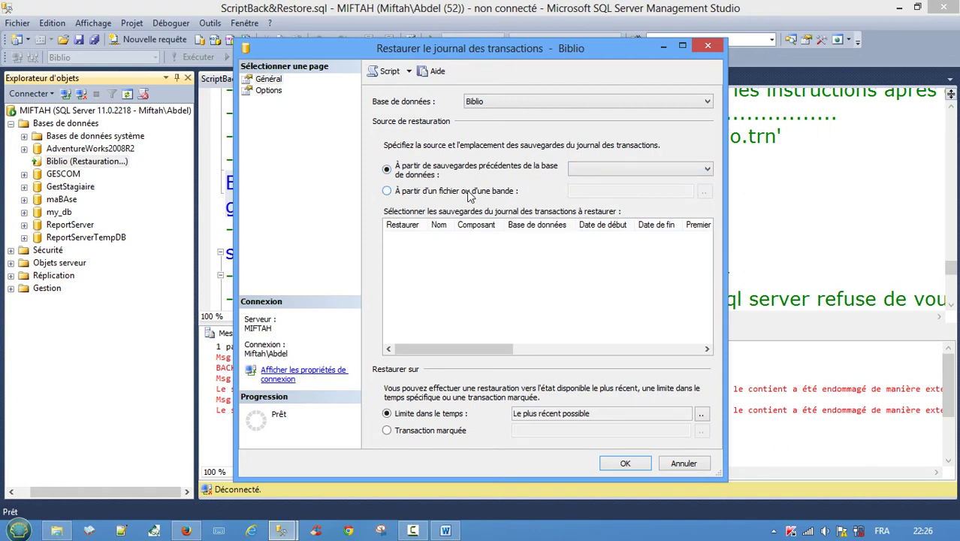
pyautogui.click(470, 193)
# - Add the file SLog3_Biblio.trn from drive E: as the backup media for the transaction log restore
pyautogui.click(705, 192)
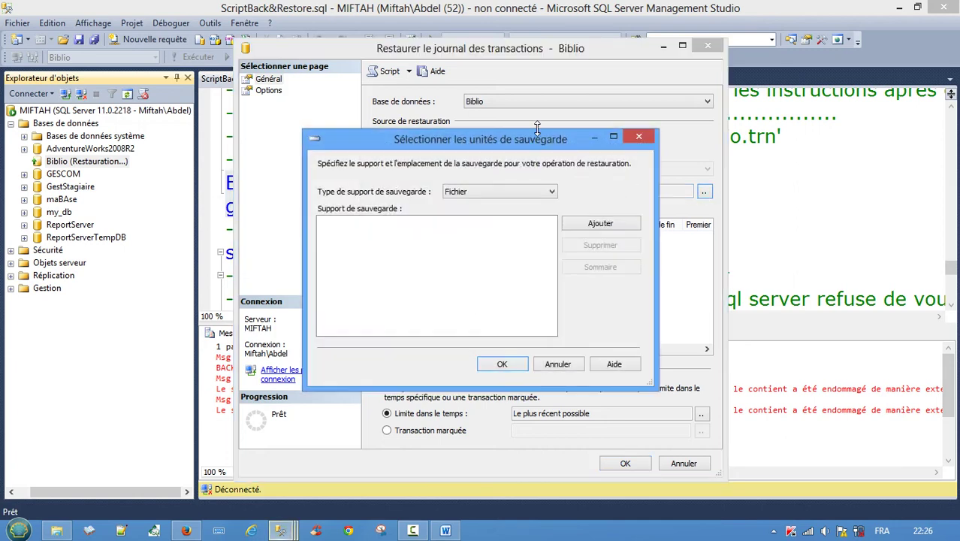
pyautogui.click(599, 228)
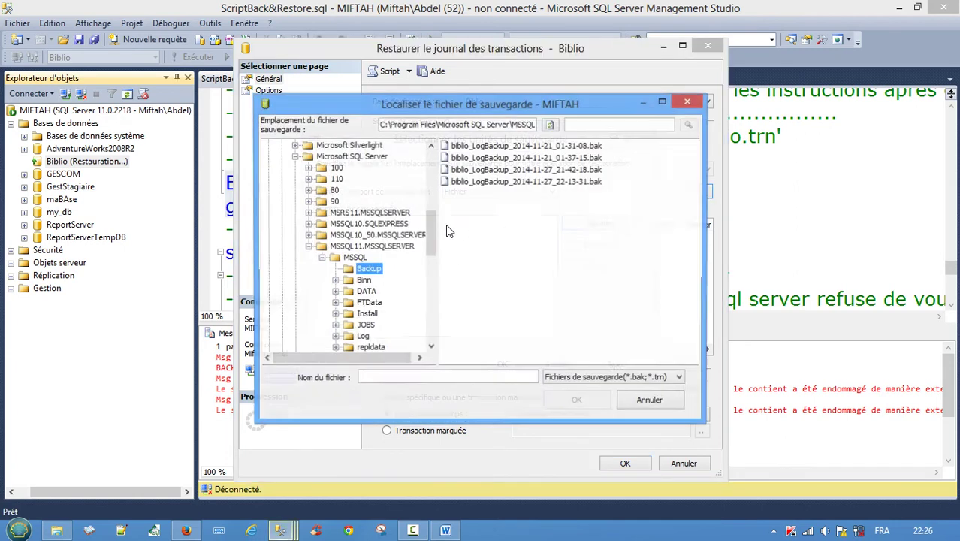
pyautogui.press('Left')
pyautogui.press('Left')
pyautogui.press('Left')
pyautogui.press('Left')
pyautogui.press('Left')
pyautogui.press('Left')
pyautogui.press('Left')
pyautogui.press('Left')
pyautogui.press('Left')
pyautogui.press('Left')
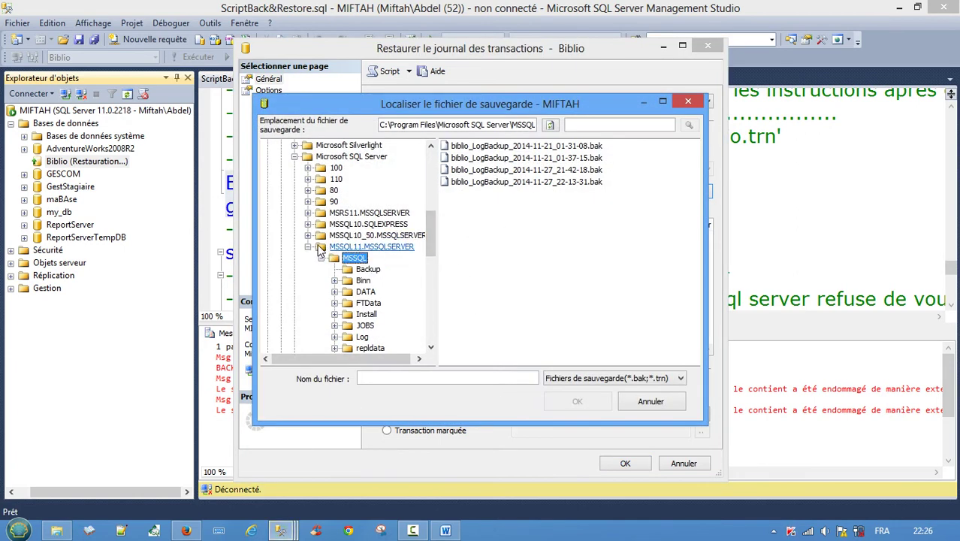
pyautogui.click(292, 168)
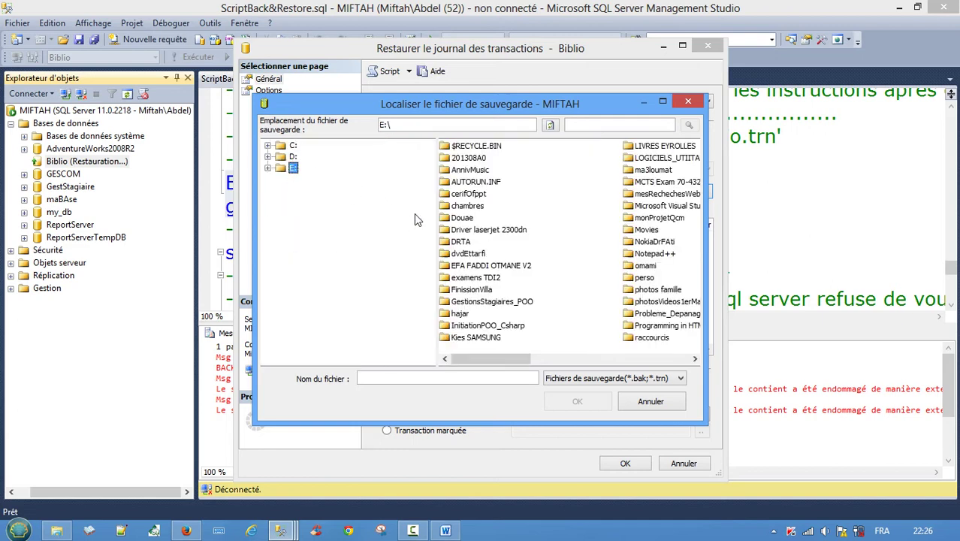
pyautogui.hscroll(5, 554, 359)
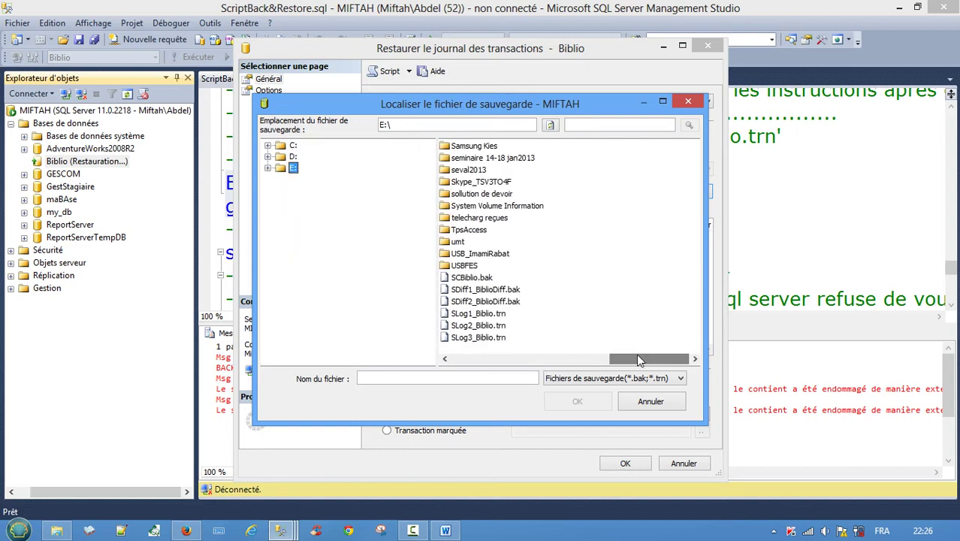
pyautogui.click(479, 339)
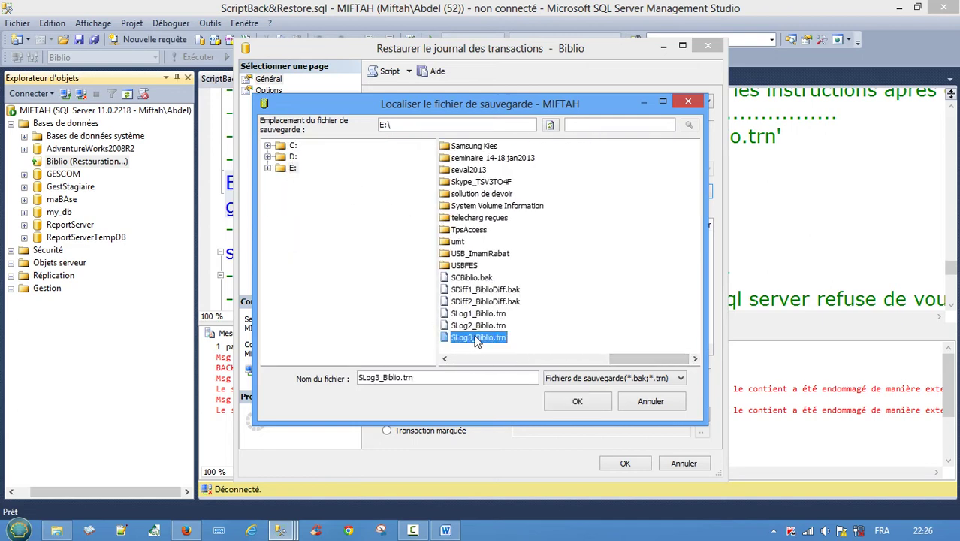
pyautogui.click(581, 396)
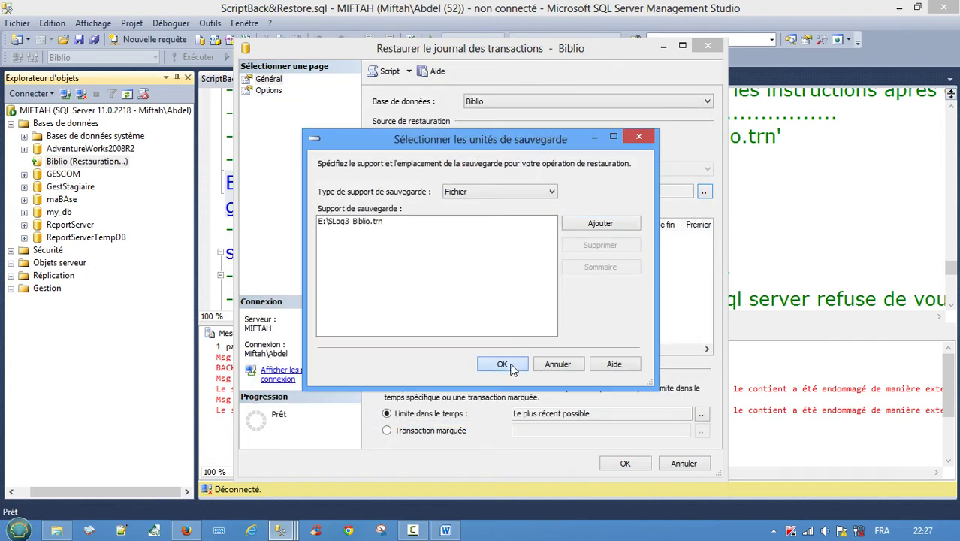
pyautogui.click(518, 364)
# - Check the RESTORE WITH RECOVERY option, include the biblio log backup and run the transaction log restore, acknowledging its completion
pyautogui.click(269, 90)
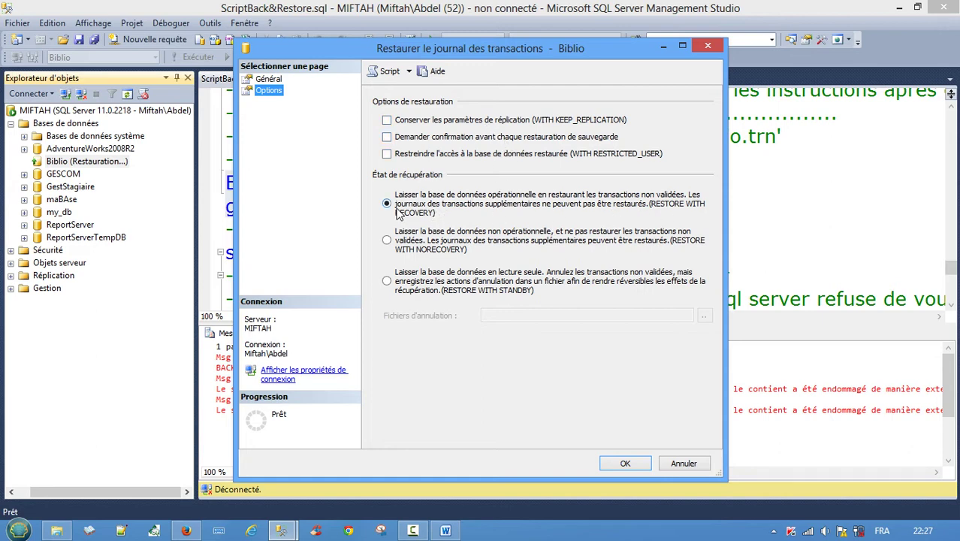
pyautogui.click(269, 80)
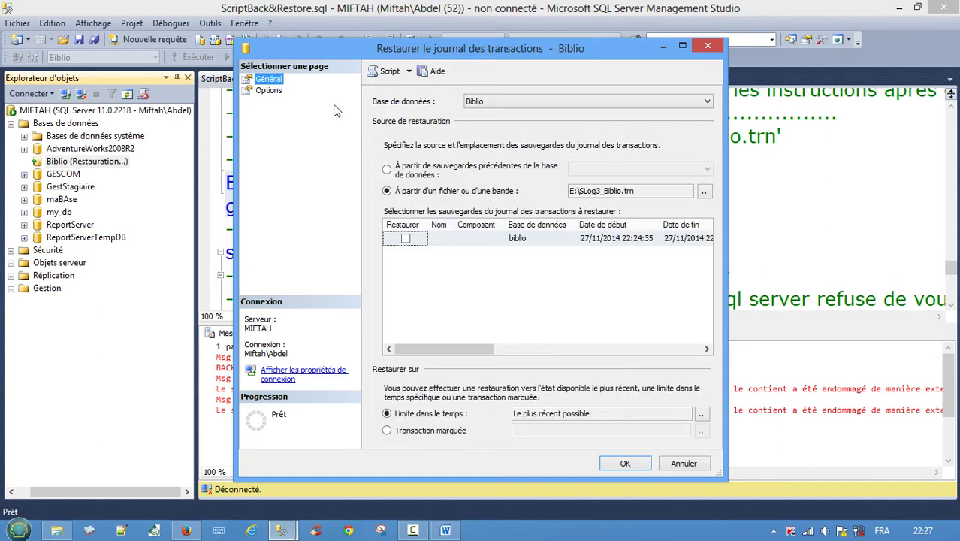
pyautogui.click(407, 239)
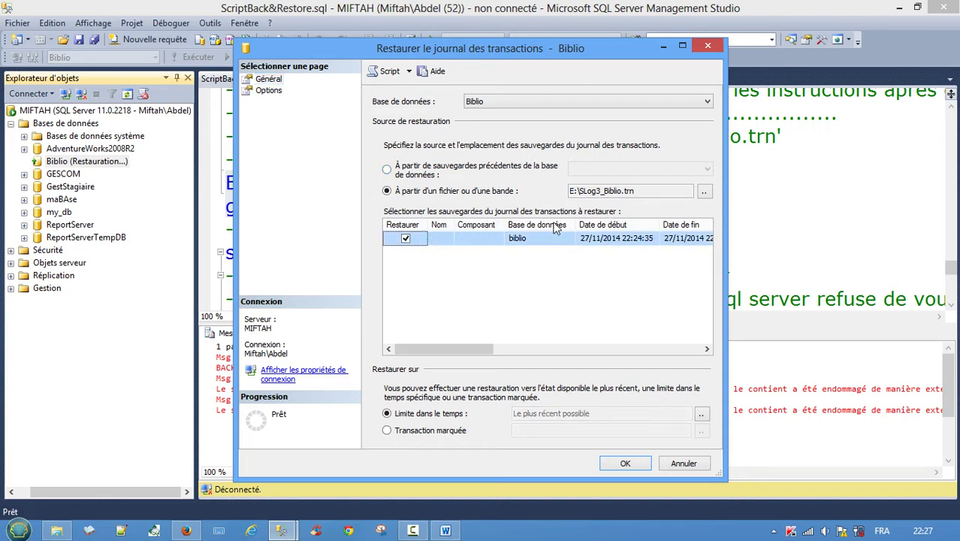
pyautogui.click(627, 467)
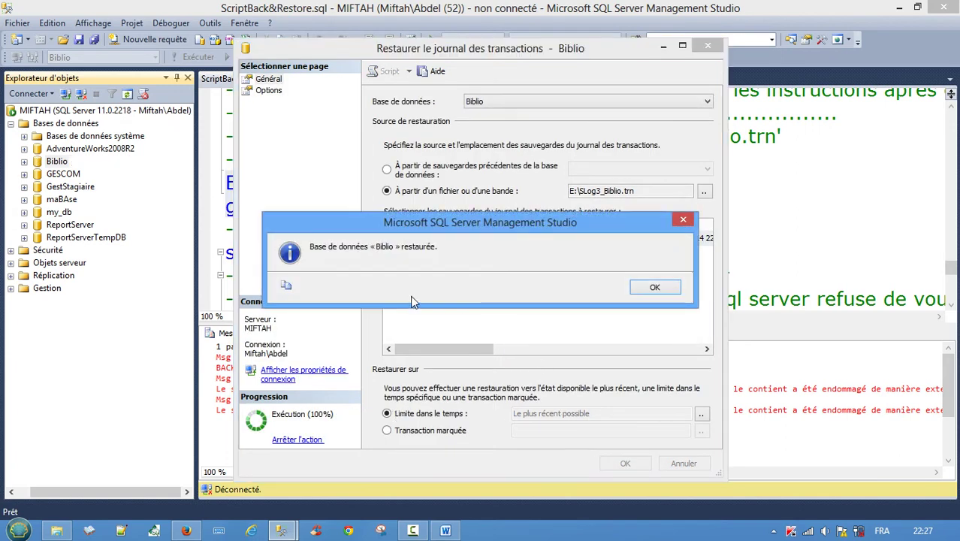
pyautogui.click(657, 287)
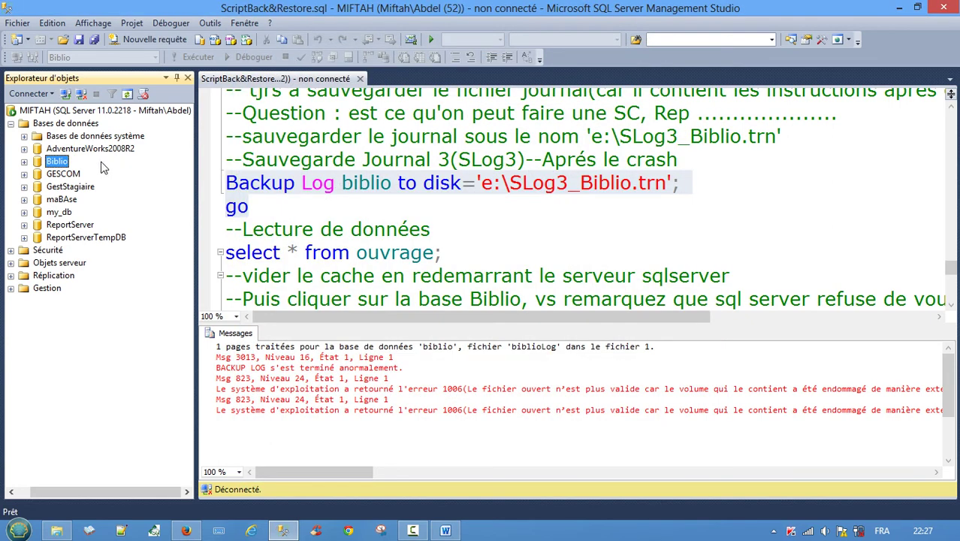
# - Run only the statement "select * from ouvrage;" under the "Lecture de données" comment in the script against the Biblio database
pyautogui.rightClick(63, 166)
pyautogui.moveTo(112, 242)
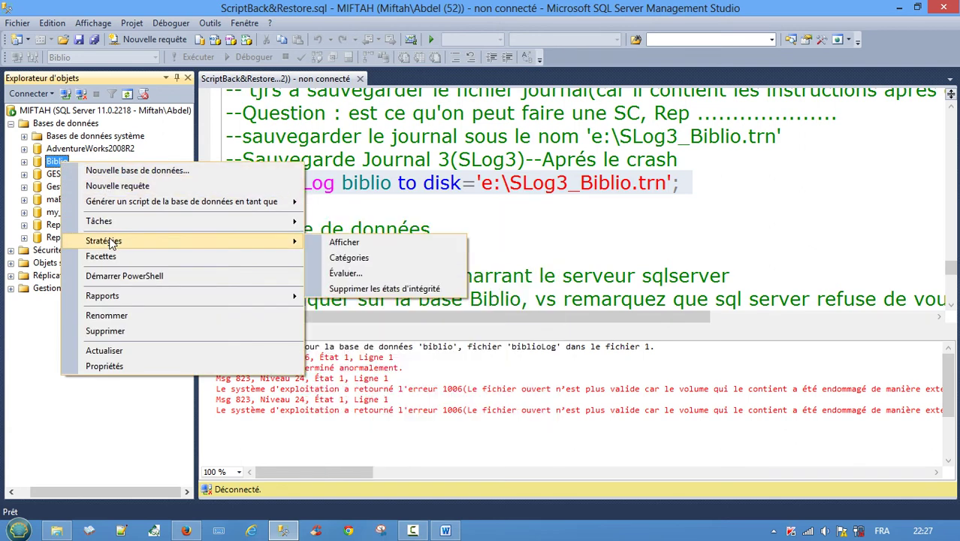
pyautogui.click(526, 220)
pyautogui.scroll(-2, 519, 217)
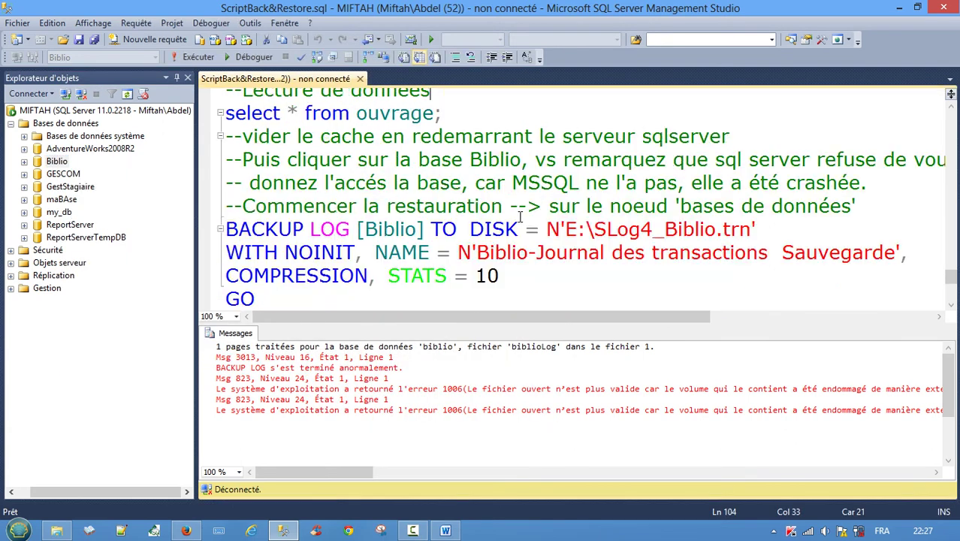
pyautogui.moveTo(439, 114); pyautogui.dragTo(148, 115)
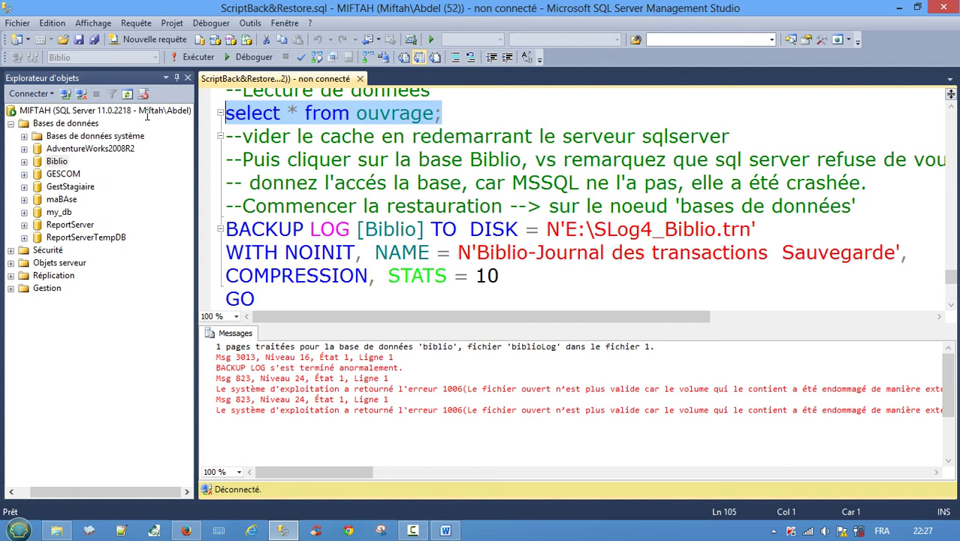
pyautogui.click(197, 58)
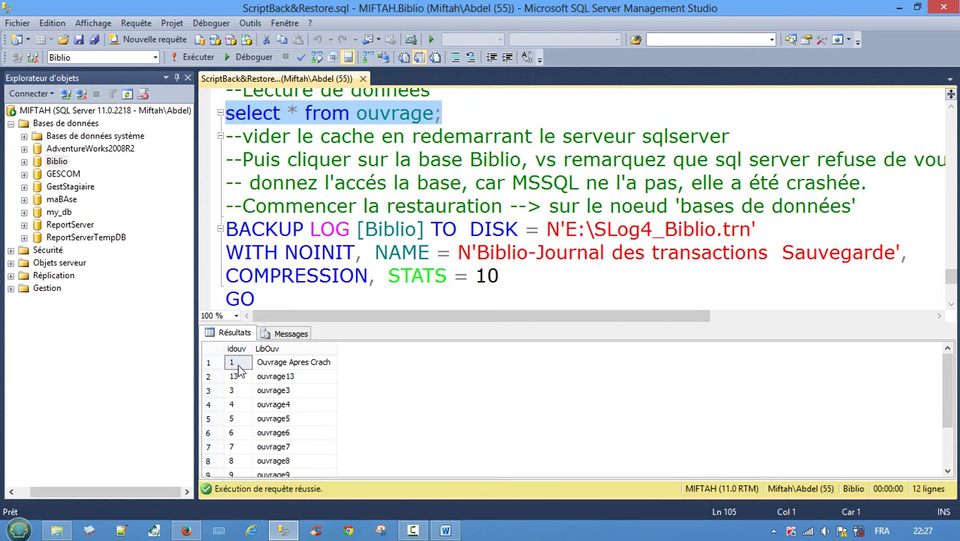
# - Examine the rows returned from the ouvrage table, checking the last two records and the first two records
pyautogui.moveTo(948, 387); pyautogui.dragTo(949, 450)
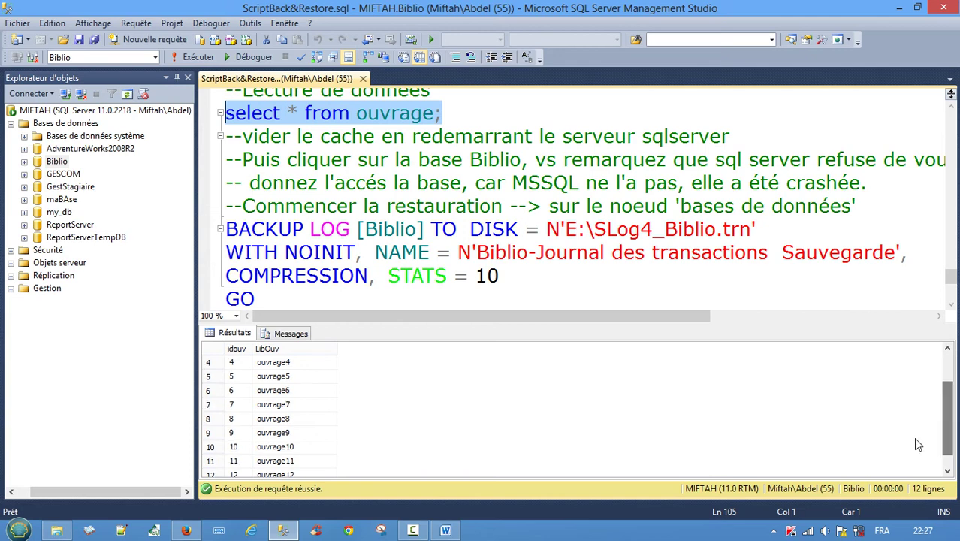
pyautogui.click(239, 461)
pyautogui.click(233, 475)
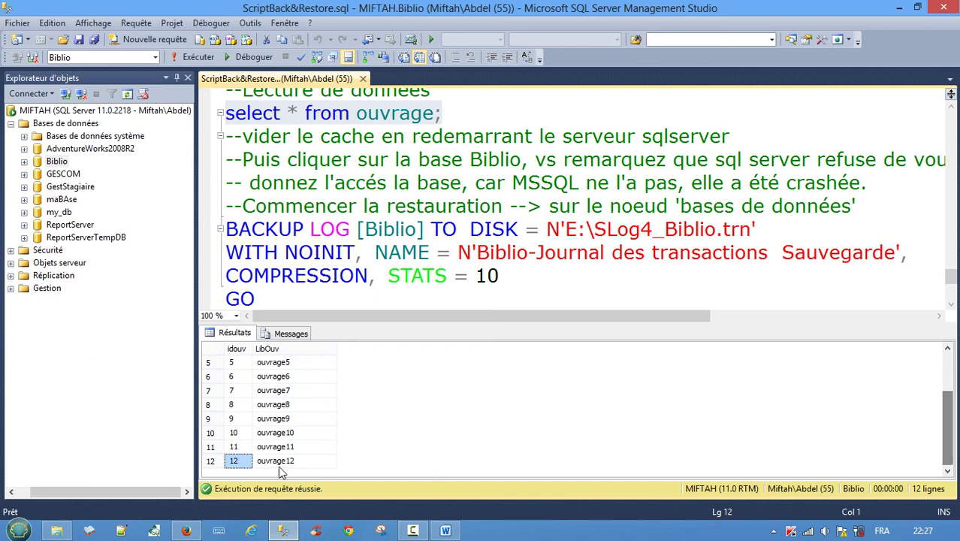
pyautogui.click(210, 448)
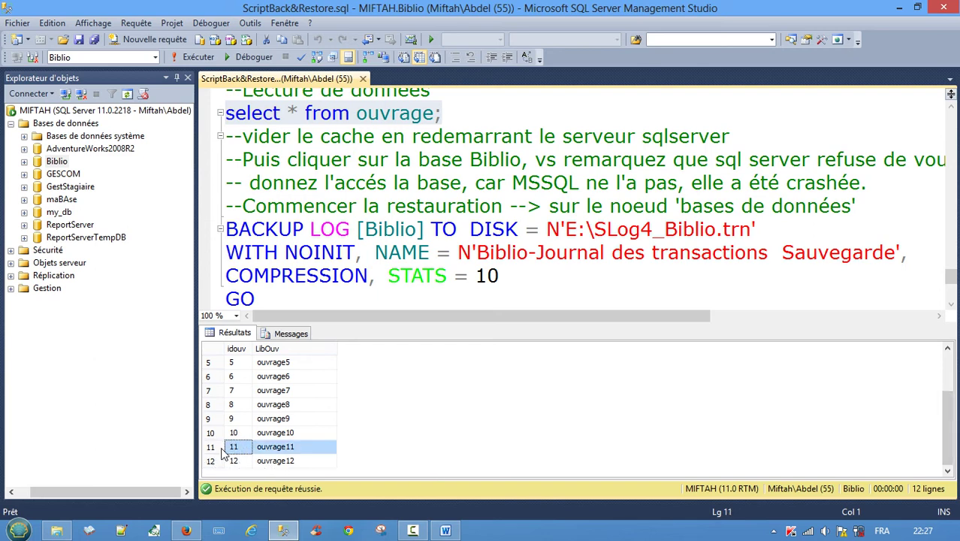
pyautogui.click(217, 461)
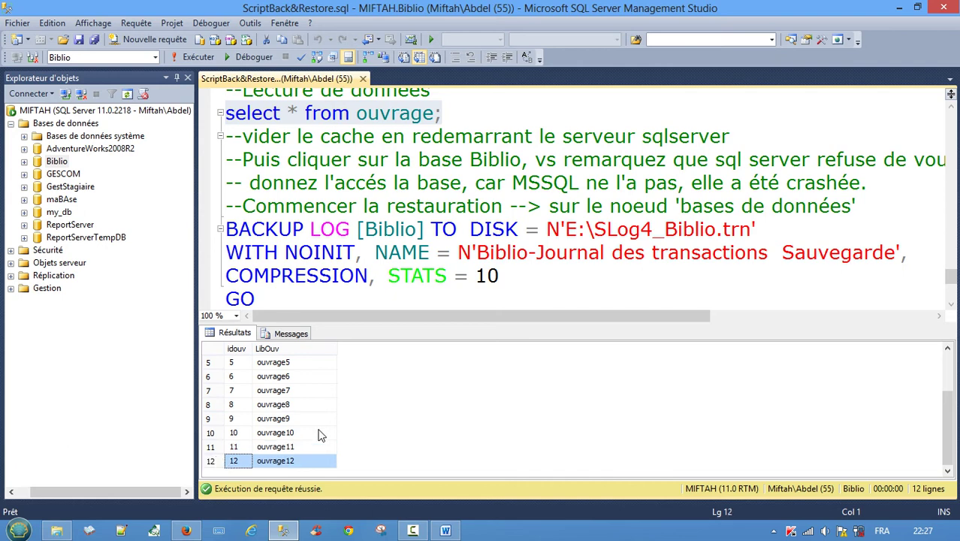
pyautogui.scroll(1, 319, 433)
pyautogui.scroll(1, 271, 379)
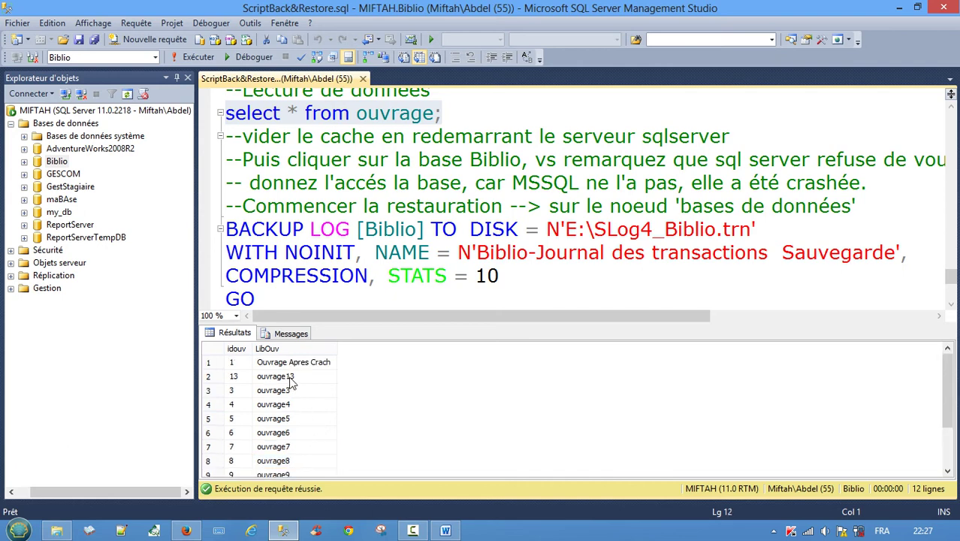
pyautogui.click(219, 363)
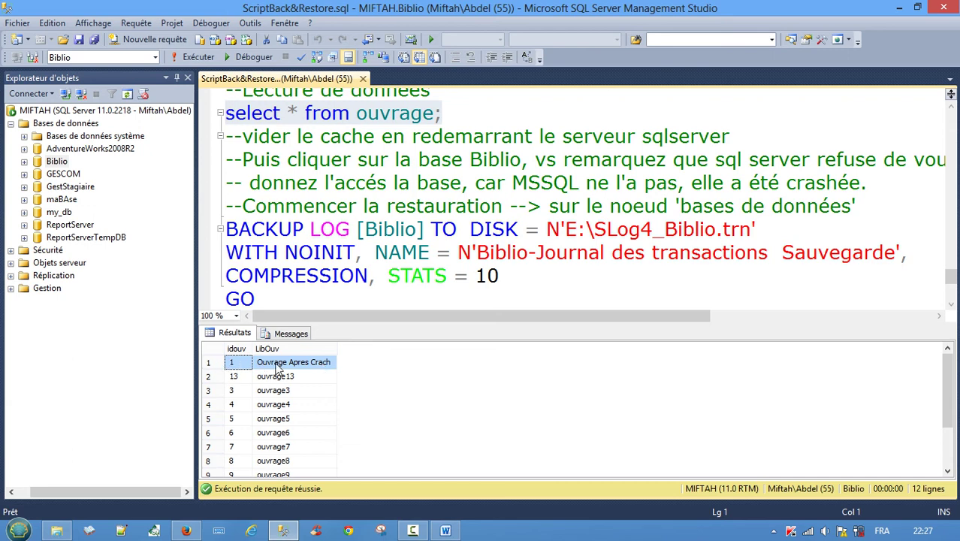
pyautogui.click(212, 377)
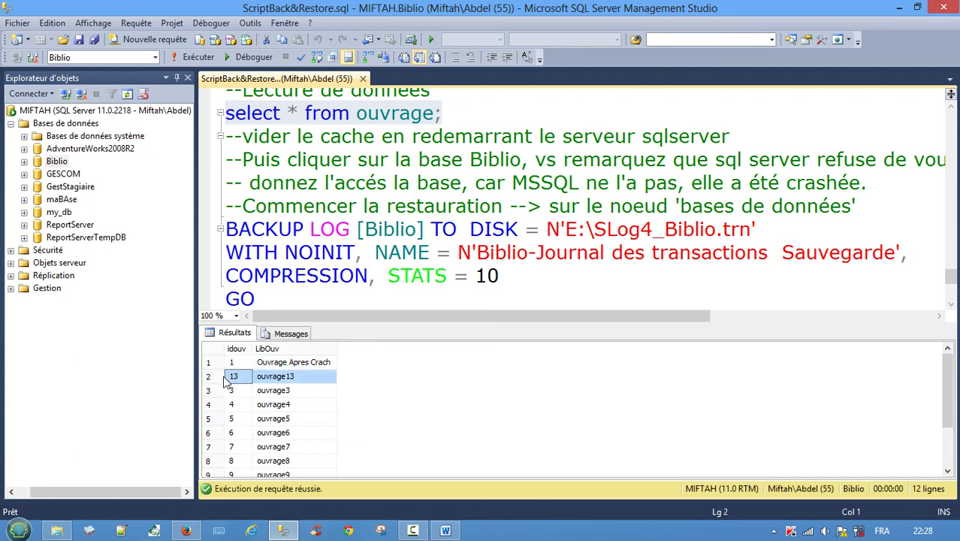